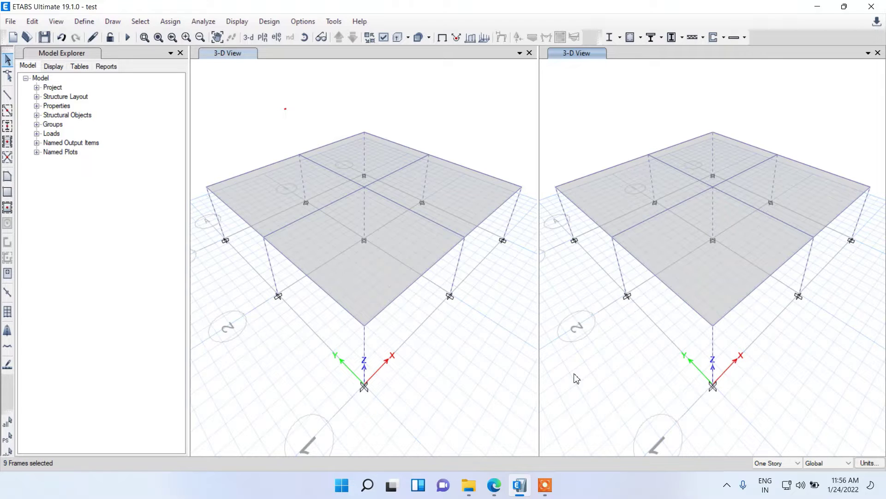
pyautogui.click(545, 484)
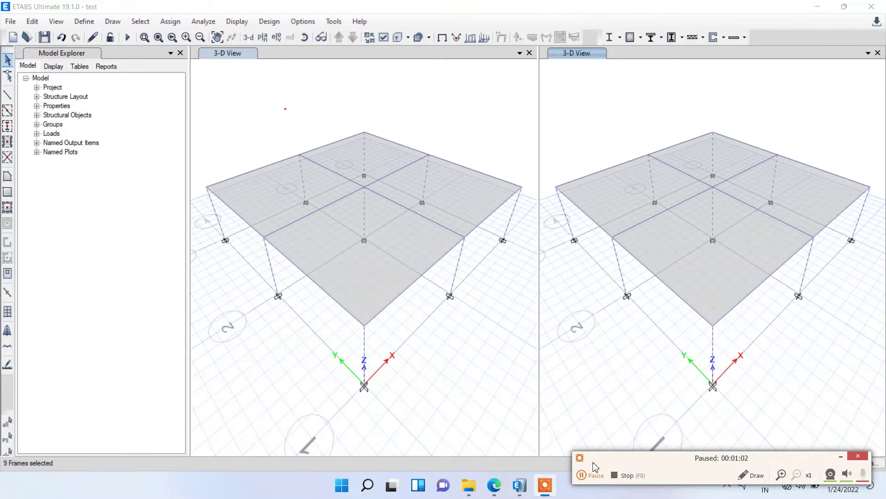
pyautogui.click(592, 474)
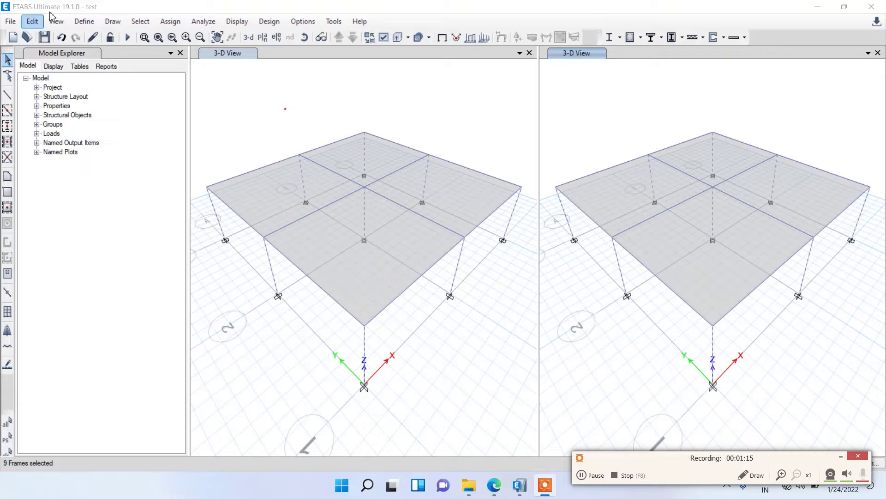
# Open the stiffness modification factors of the "beam" frame section, review the listed modifiers, and close them without changes.
pyautogui.click(85, 24)
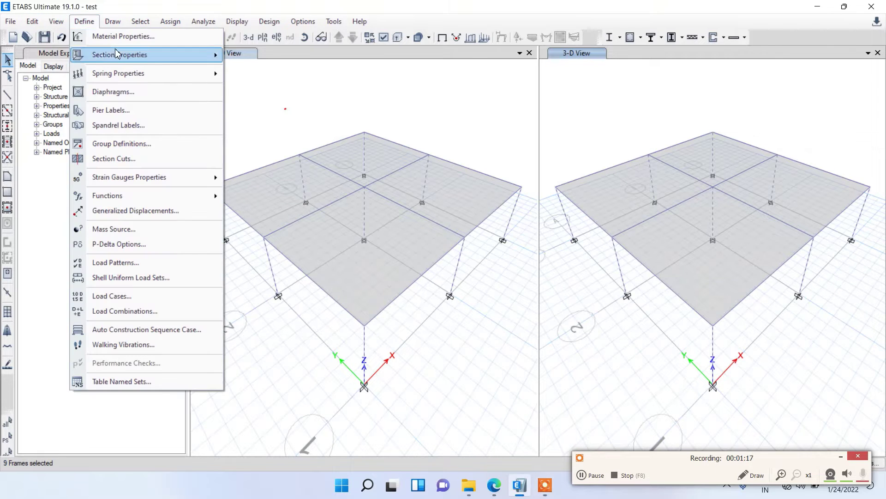
pyautogui.moveTo(119, 54)
pyautogui.click(273, 55)
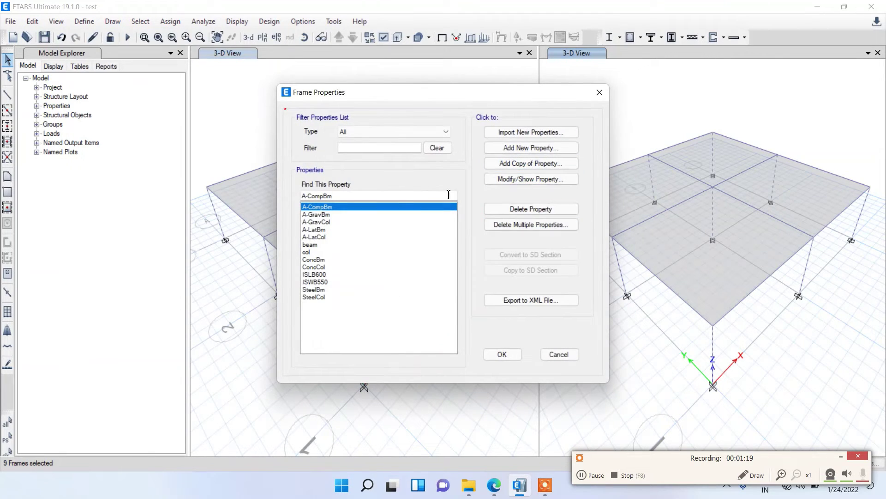
pyautogui.click(328, 245)
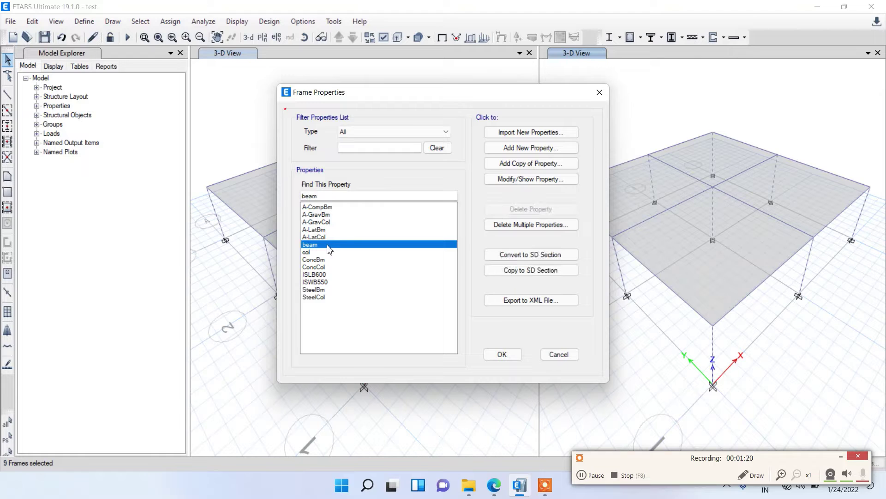
pyautogui.click(530, 182)
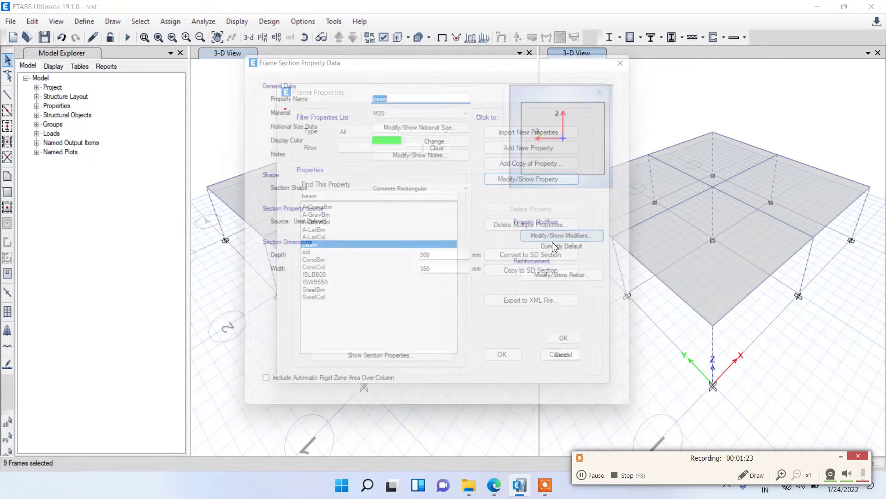
pyautogui.click(555, 244)
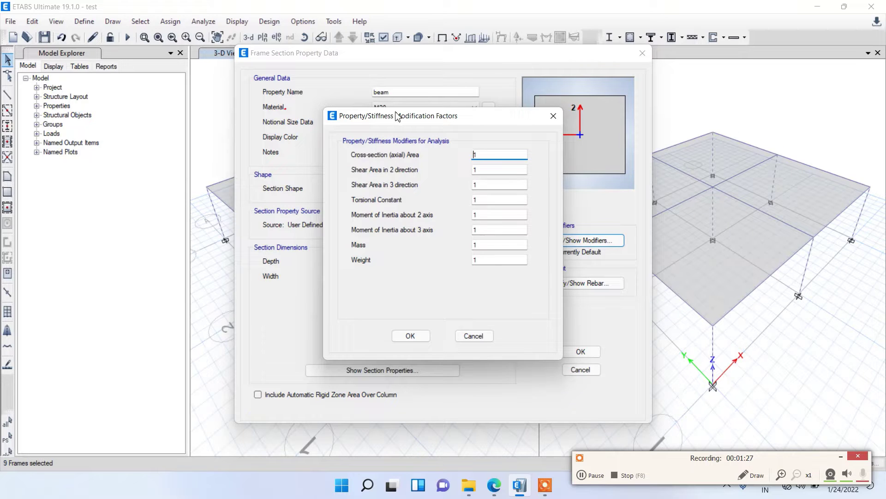
pyautogui.moveTo(395, 116); pyautogui.dragTo(302, 122)
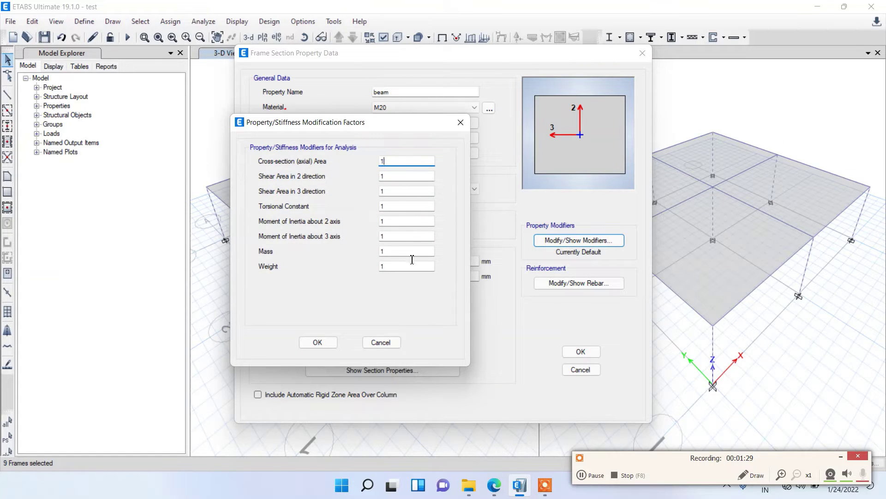
pyautogui.click(394, 345)
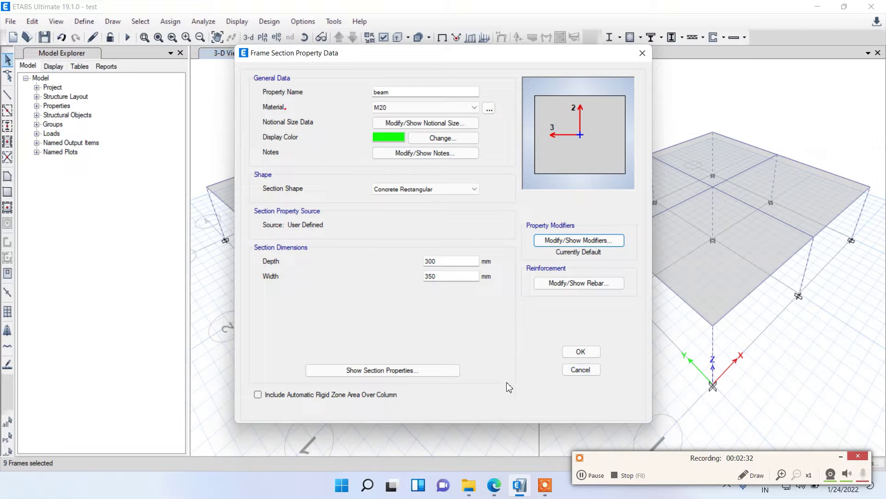
# Switch to Microsoft Edge and read the stiffness modifiers PDF's section on the torsional constant modification factor for beams and columns.
pyautogui.click(494, 486)
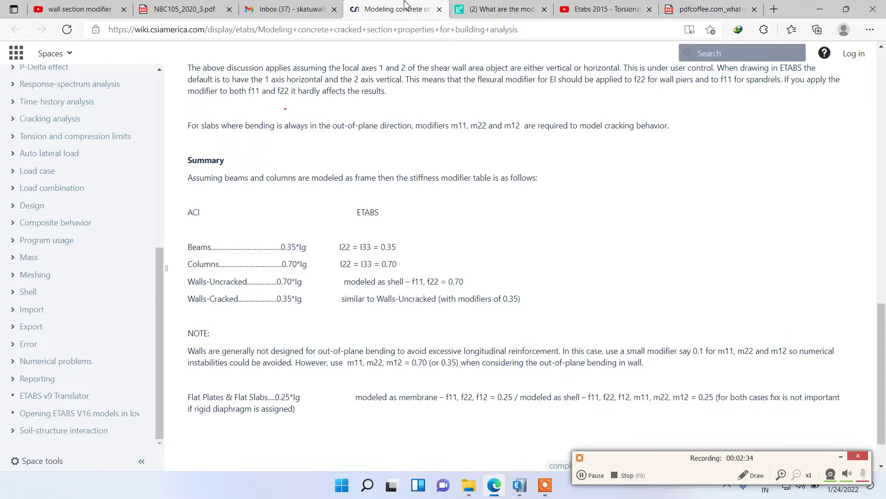
pyautogui.click(709, 9)
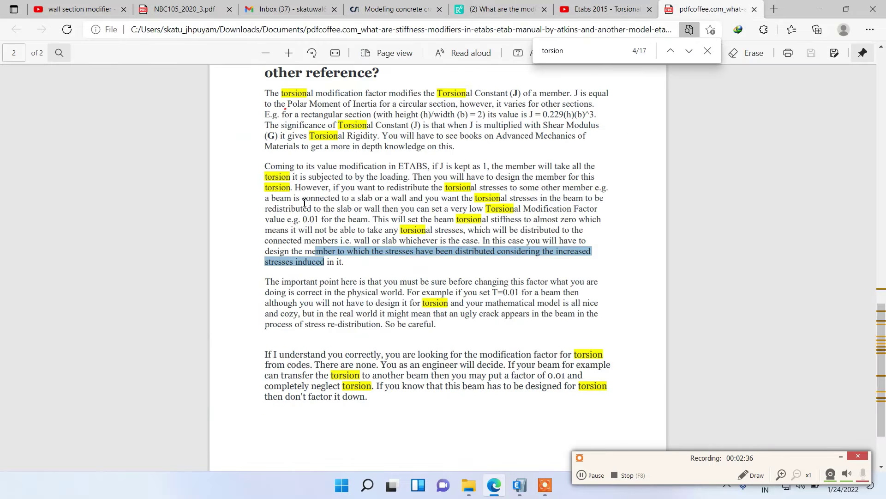
pyautogui.scroll(1, 341, 180)
pyautogui.scroll(2, 339, 173)
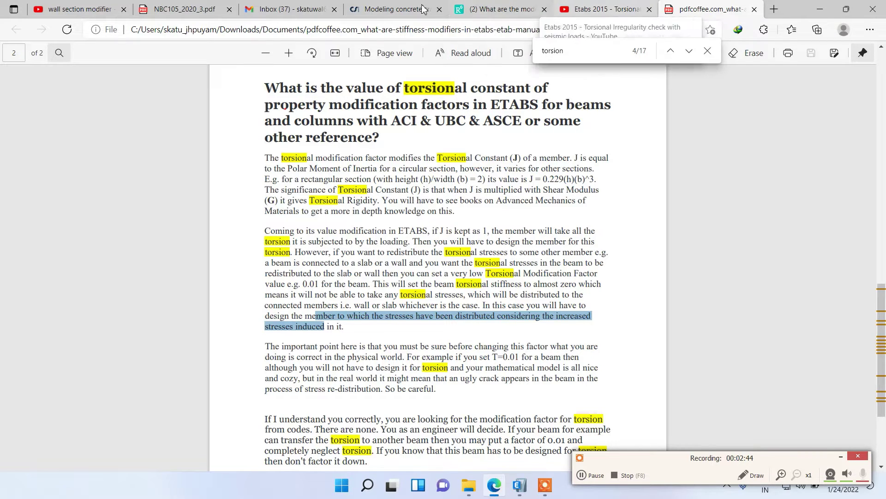
# Open NBC105_2020_3.pdf and read clause 3.4 on the effective stiffness of cracked sections, through to Table 3-1.
pyautogui.click(207, 6)
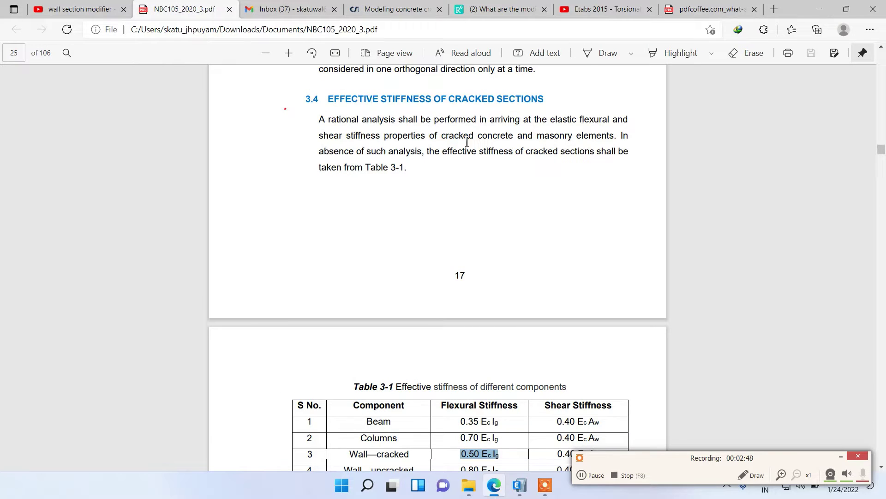
pyautogui.click(372, 154)
pyautogui.moveTo(319, 119); pyautogui.dragTo(410, 173)
pyautogui.scroll(-3, 421, 225)
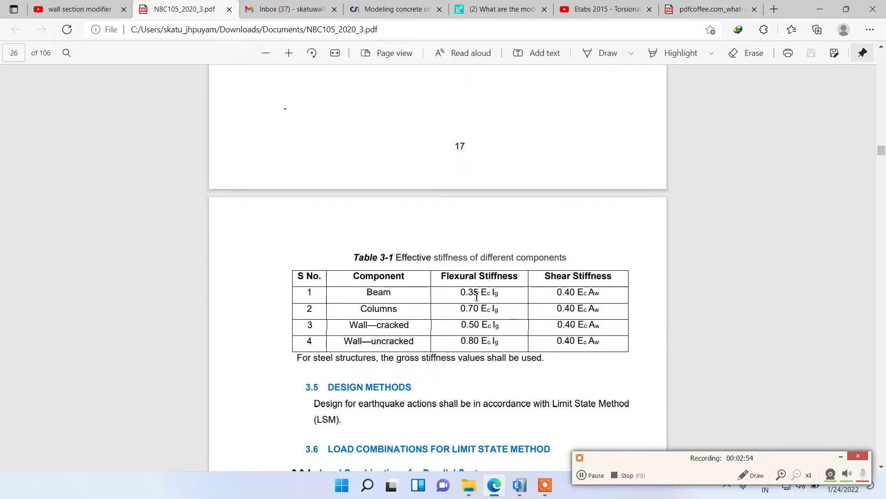
# Examine the shear stiffness factors for beams and columns in Table 3-1, along with the column flexural stiffness.
pyautogui.moveTo(557, 292); pyautogui.dragTo(597, 301)
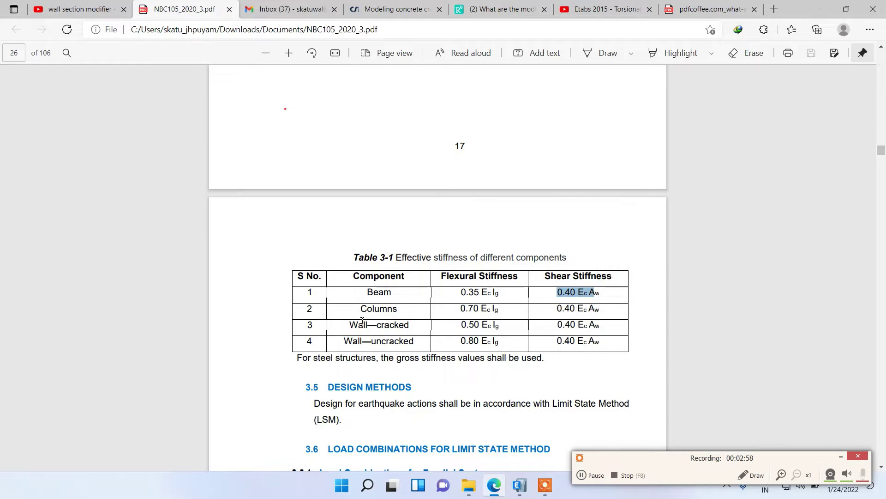
pyautogui.doubleClick(470, 310)
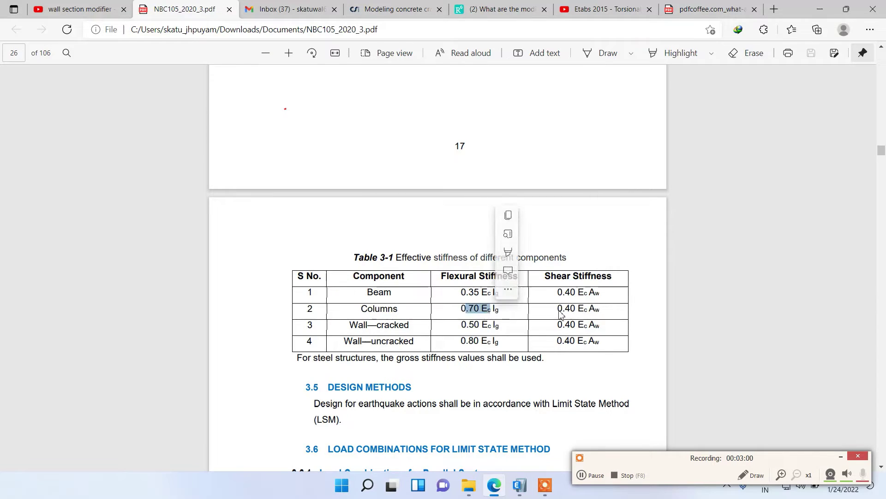
pyautogui.moveTo(557, 309); pyautogui.dragTo(562, 308)
pyautogui.moveTo(550, 276); pyautogui.dragTo(557, 278)
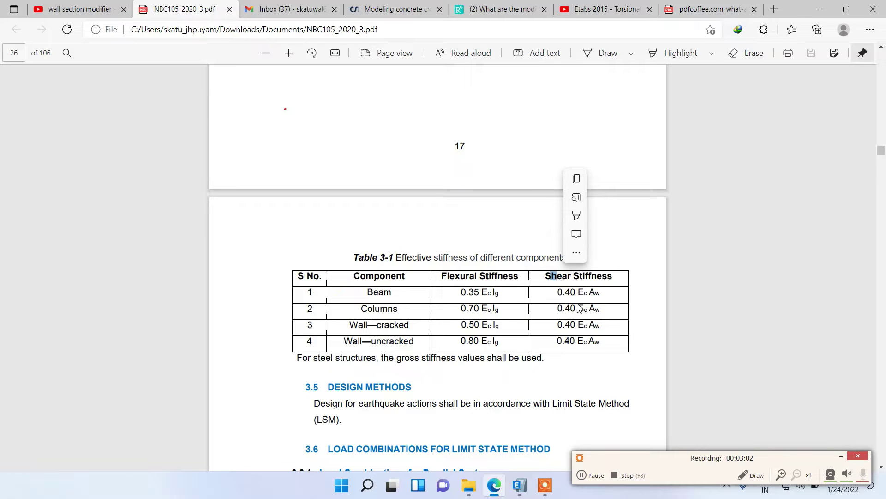
pyautogui.moveTo(557, 309); pyautogui.dragTo(587, 309)
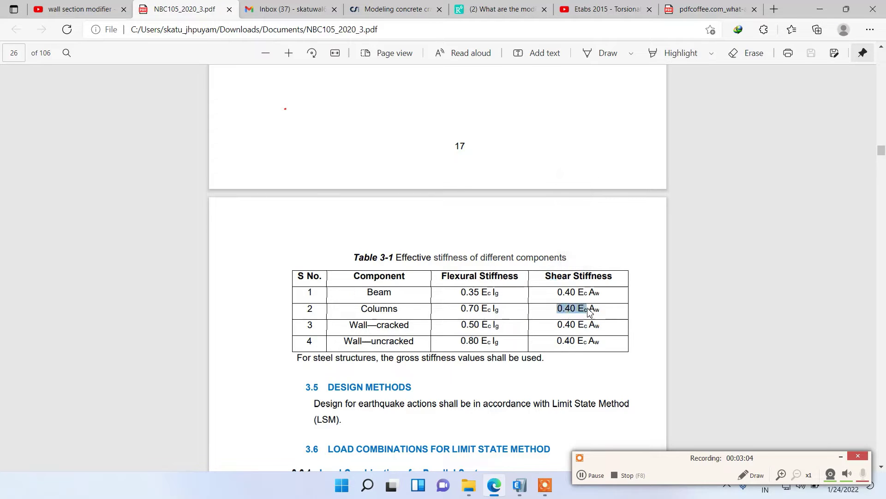
# Compare the flexural stiffness factors of beams and columns in Table 3-1.
pyautogui.moveTo(461, 292); pyautogui.dragTo(501, 311)
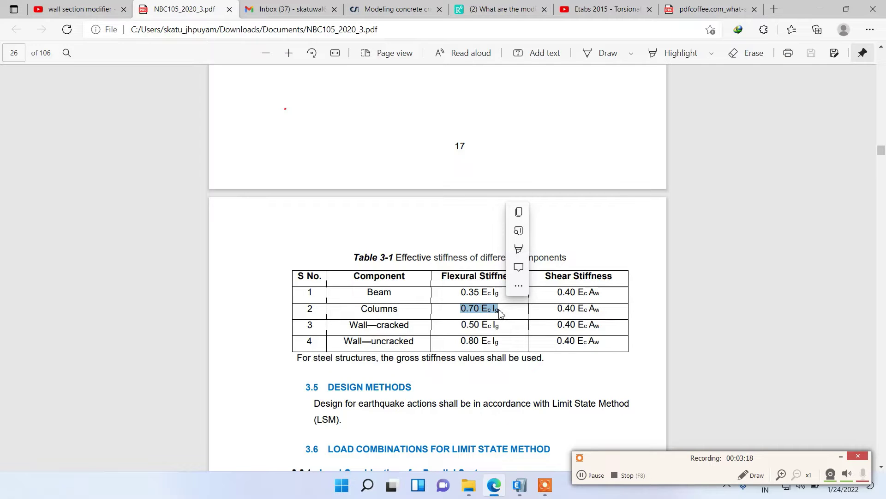
pyautogui.click(471, 298)
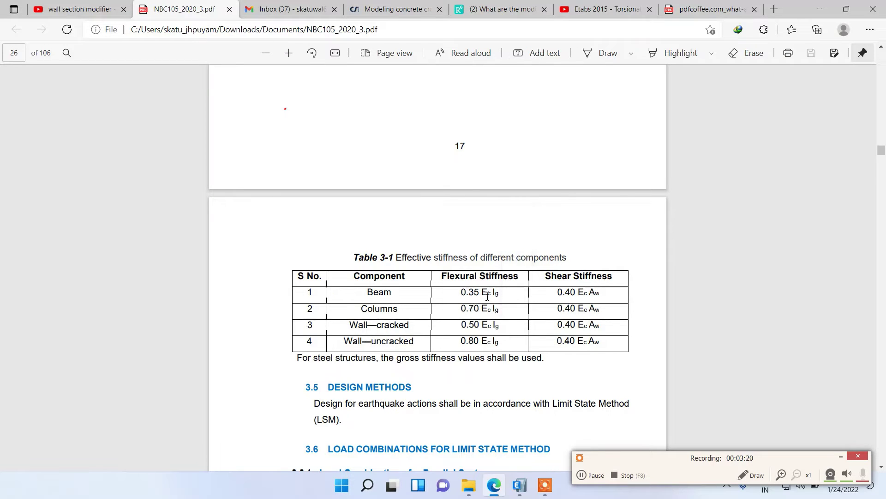
pyautogui.moveTo(500, 296); pyautogui.dragTo(467, 298)
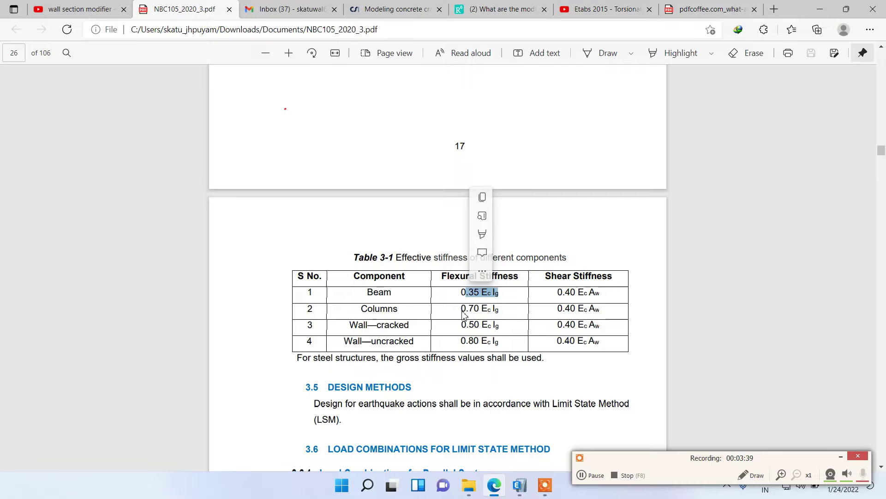
pyautogui.doubleClick(461, 308)
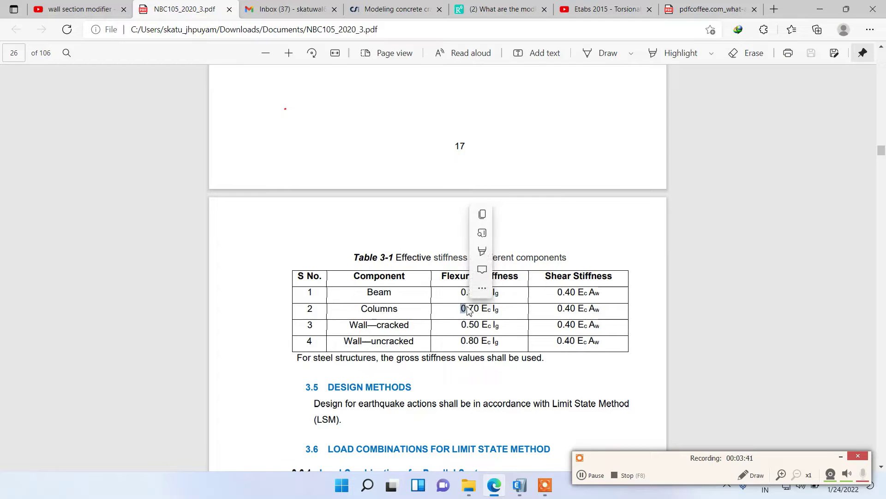
pyautogui.click(461, 309)
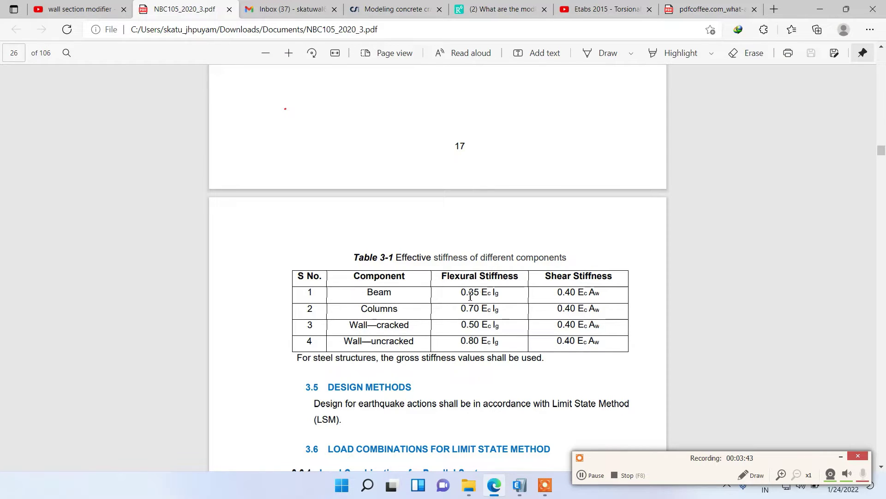
pyautogui.moveTo(480, 296); pyautogui.dragTo(462, 299)
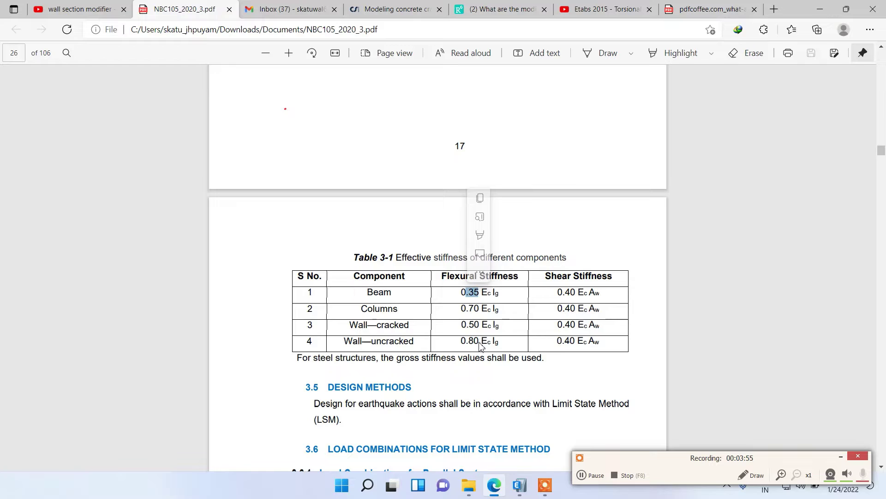
pyautogui.click(495, 322)
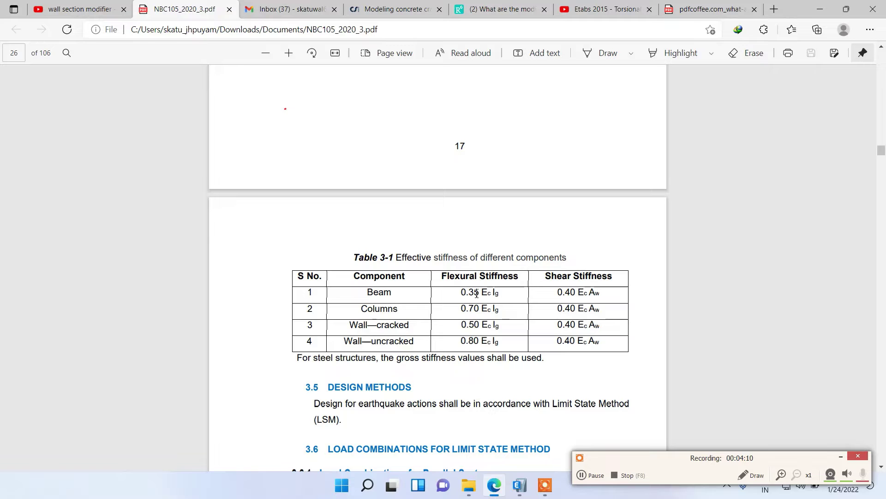
# Open the desktop screenshot of IS 16700:2017 Table 6, examine its cracked RC section properties, and close the image.
pyautogui.click(829, 6)
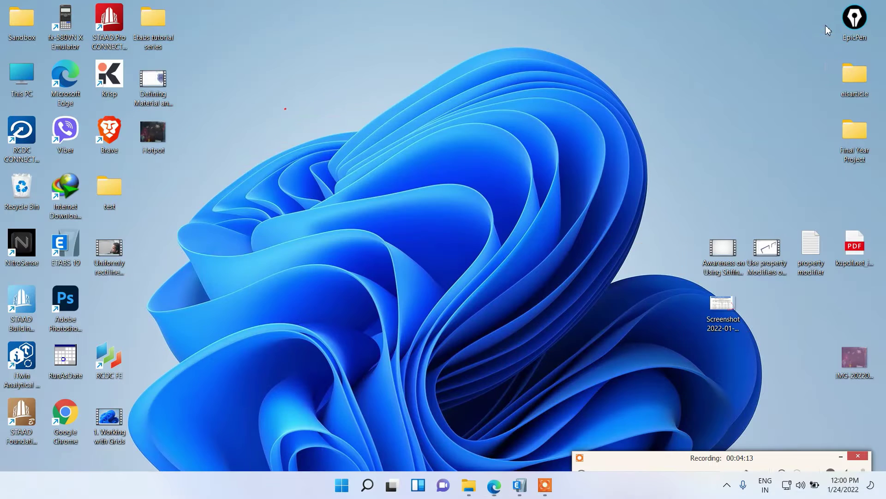
pyautogui.doubleClick(723, 304)
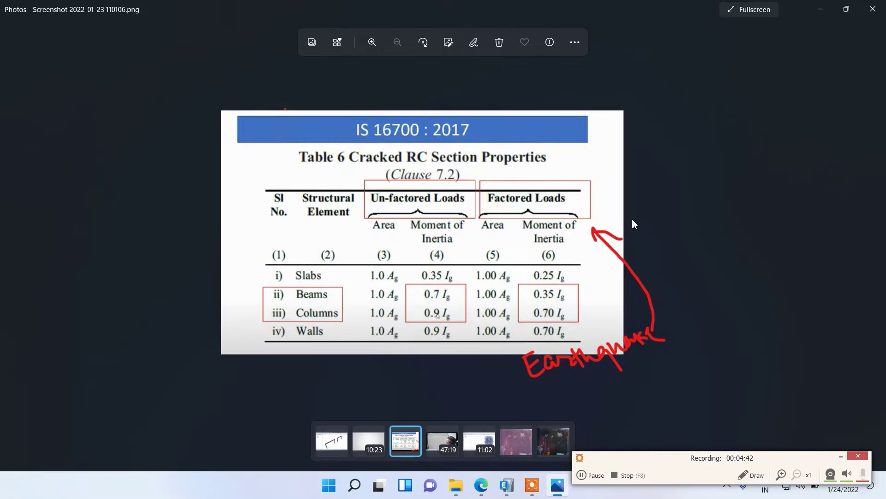
pyautogui.click(872, 11)
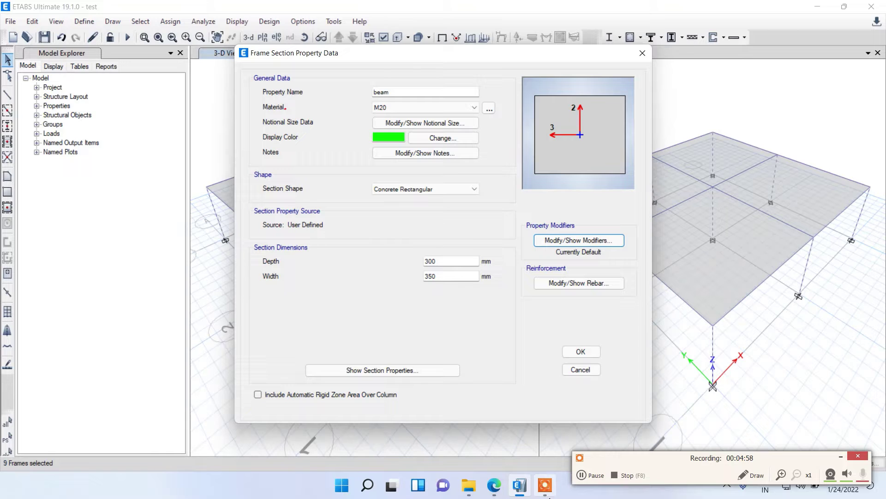
# Return to ETABS, review the "beam" section's stiffness modification factors again, and cancel out of all frame property dialogs.
pyautogui.click(494, 484)
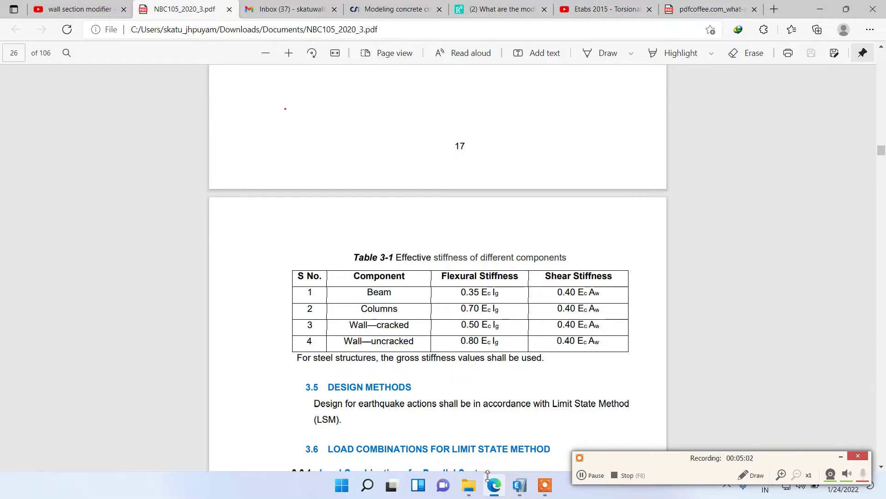
pyautogui.click(520, 485)
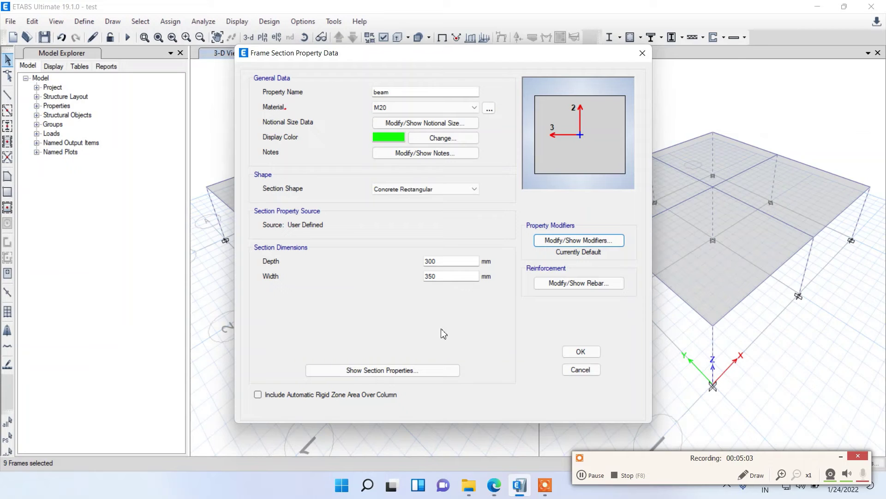
pyautogui.click(564, 372)
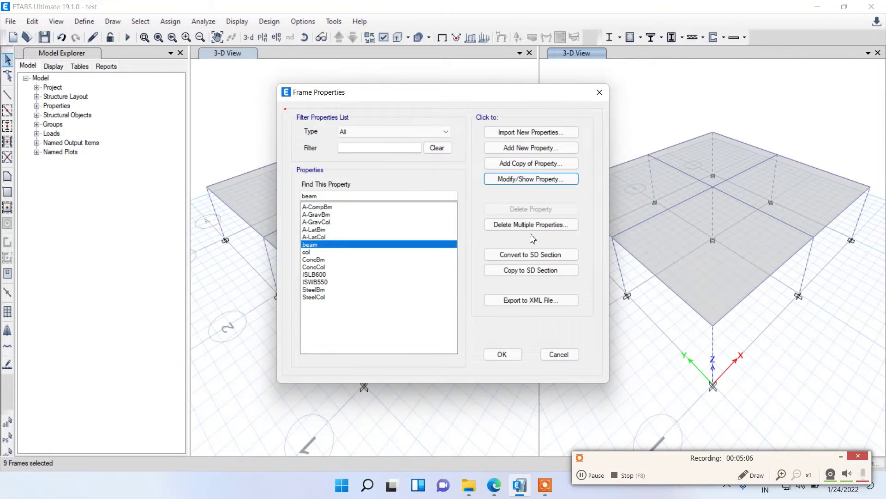
pyautogui.click(522, 180)
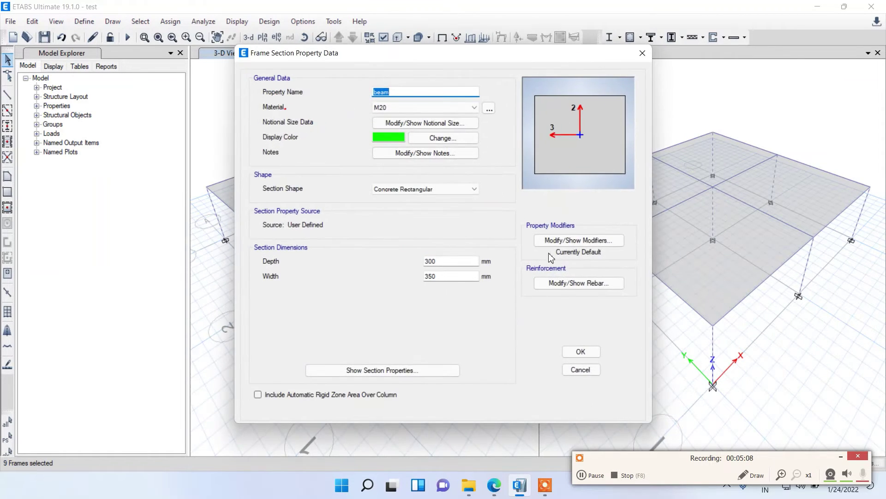
pyautogui.click(571, 242)
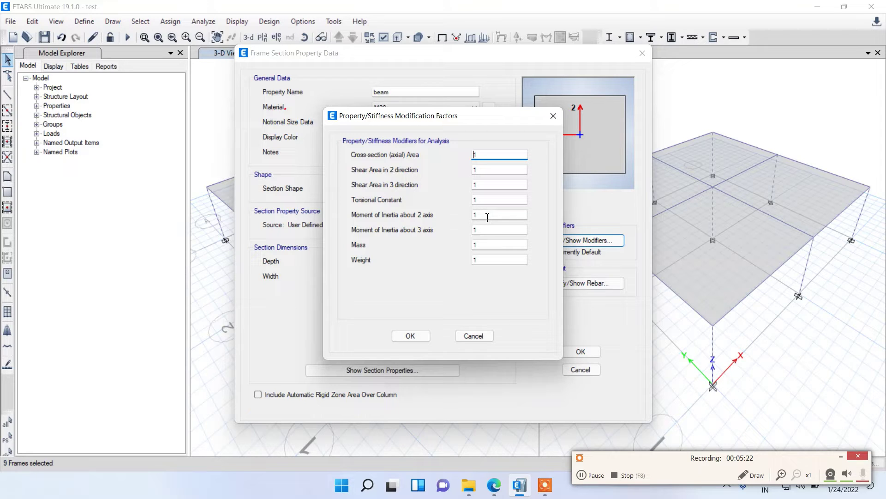
pyautogui.click(484, 156)
pyautogui.click(474, 335)
pyautogui.click(580, 370)
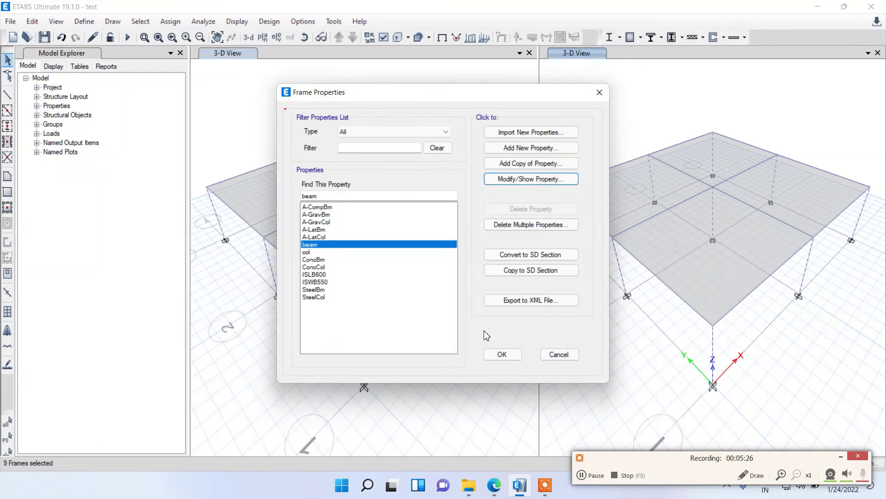
pyautogui.click(559, 354)
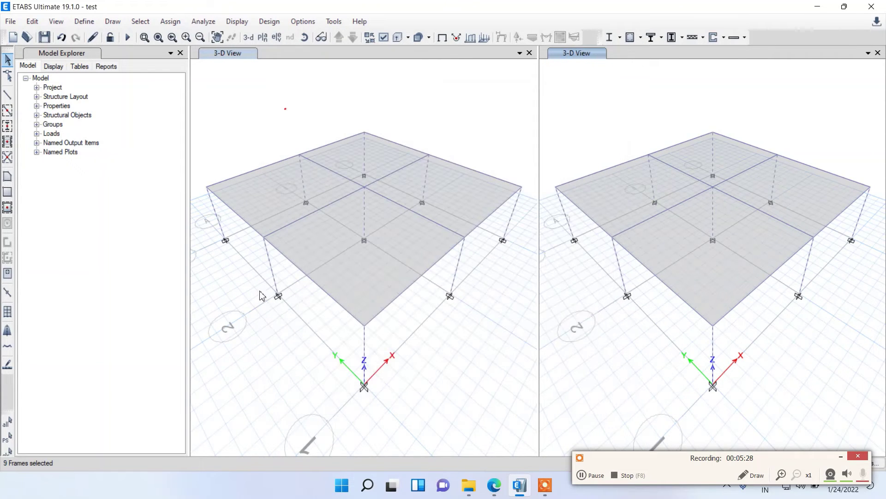
# Clear the current selection and select all columns in the model by object type.
pyautogui.click(240, 104)
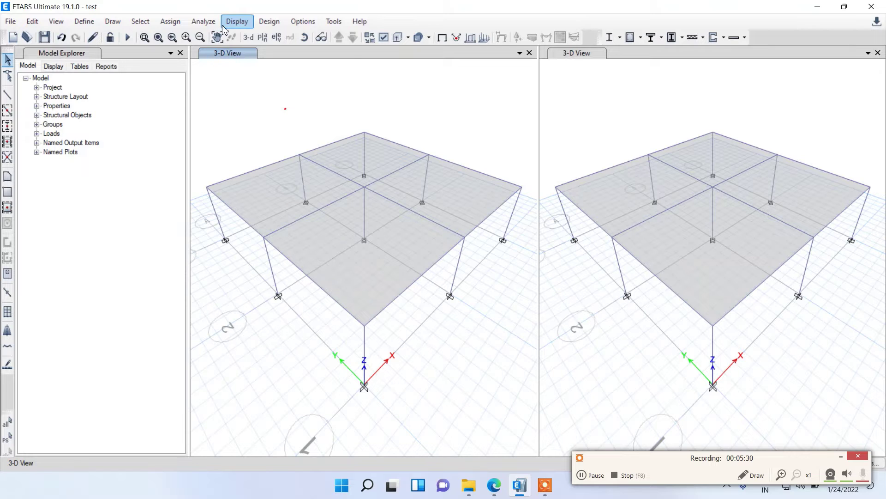
pyautogui.click(140, 21)
pyautogui.moveTo(164, 37)
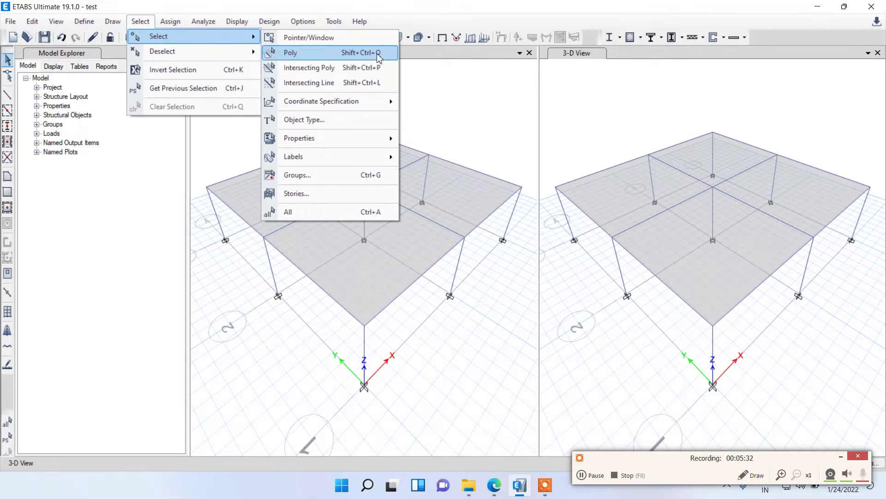
pyautogui.click(362, 124)
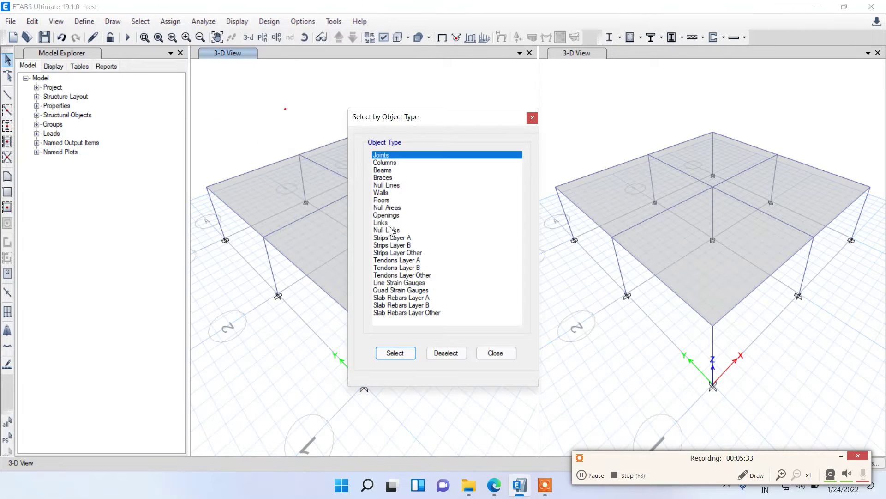
pyautogui.click(383, 163)
pyautogui.click(404, 353)
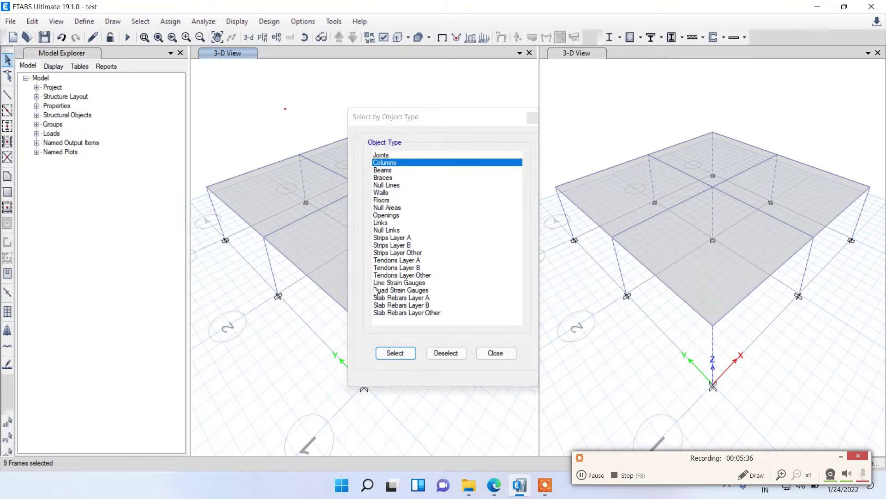
pyautogui.click(508, 354)
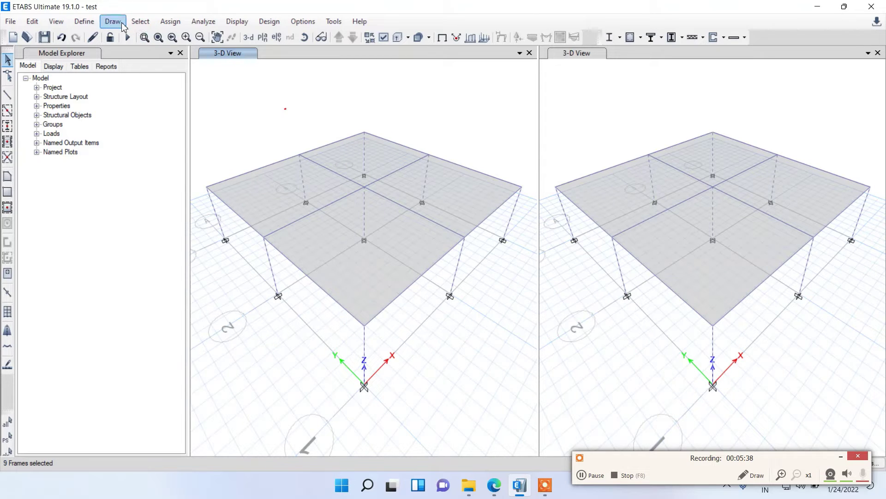
# Open the frame property modifiers assignment for the selected columns and move its dialog clear of the model.
pyautogui.click(162, 23)
pyautogui.moveTo(272, 55)
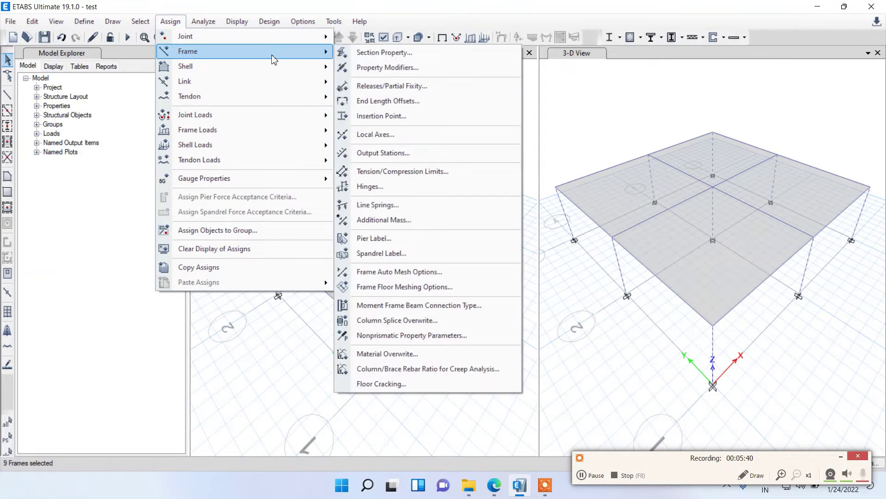
pyautogui.click(385, 73)
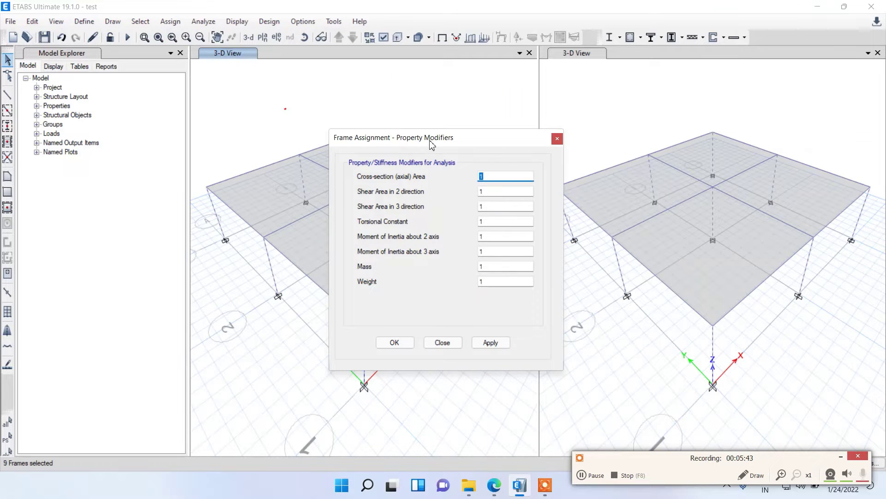
pyautogui.moveTo(433, 145); pyautogui.dragTo(177, 176)
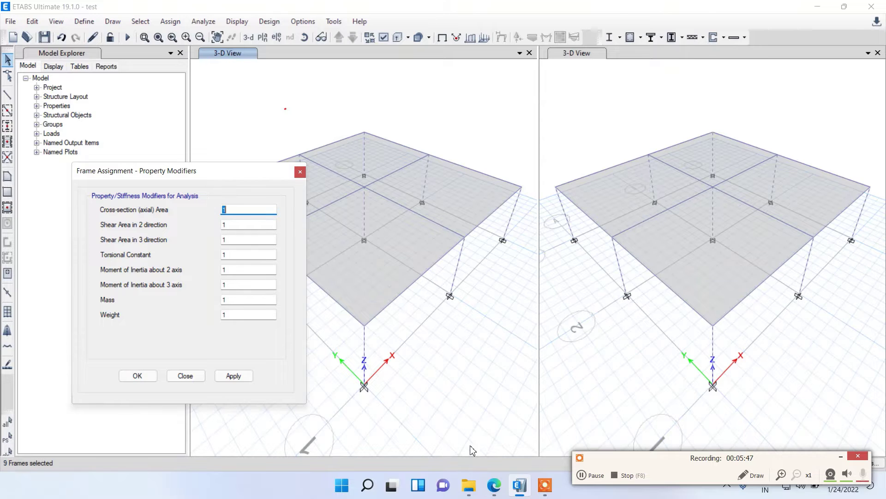
# Check the columns' flexural and shear stiffness factors in Table 3-1 of the NBC105 PDF and return to ETABS.
pyautogui.click(494, 485)
pyautogui.click(520, 486)
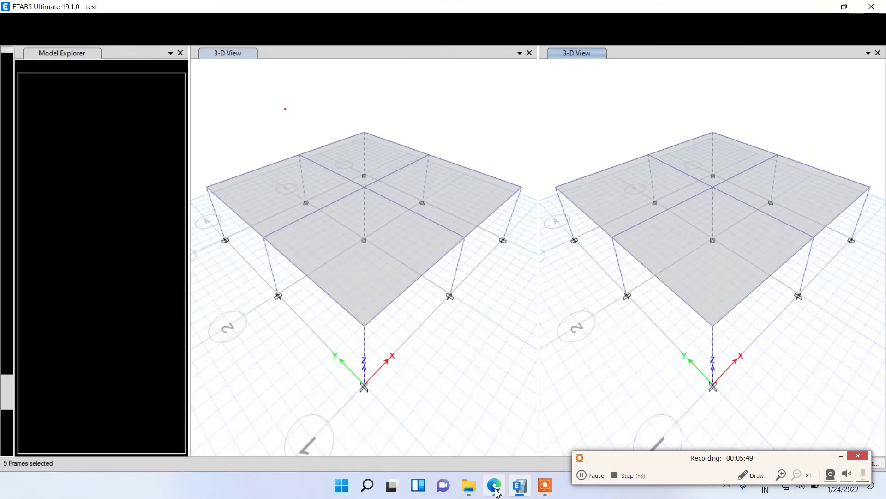
pyautogui.click(495, 489)
pyautogui.click(519, 486)
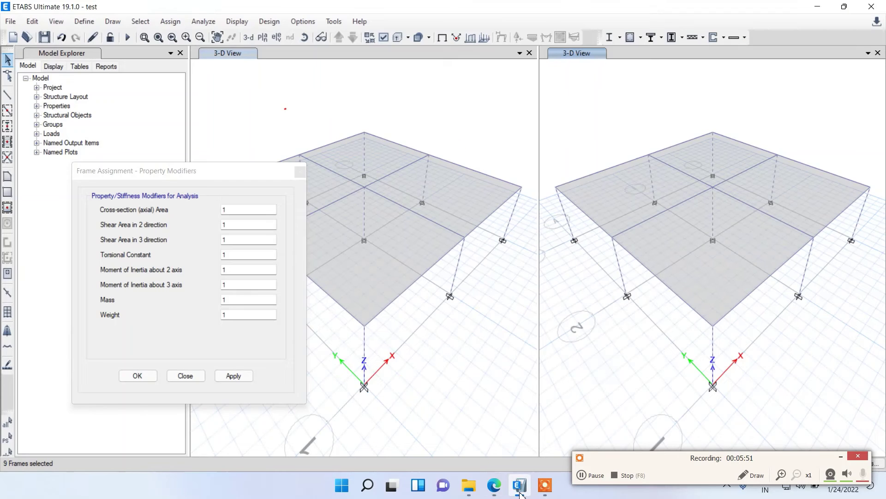
pyautogui.click(499, 492)
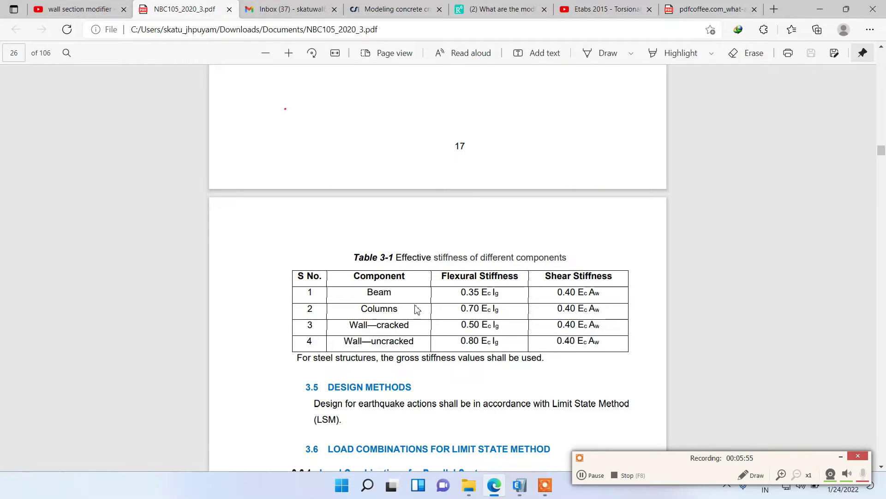
pyautogui.doubleClick(466, 309)
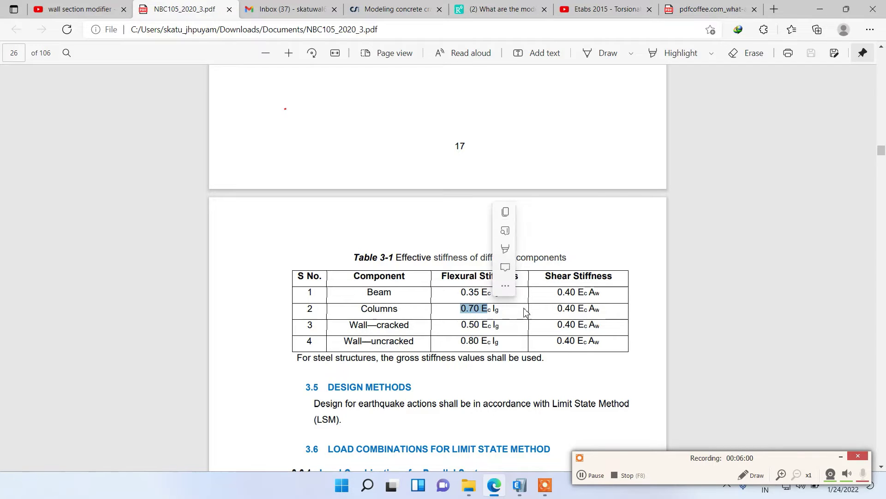
pyautogui.click(560, 317)
pyautogui.doubleClick(559, 309)
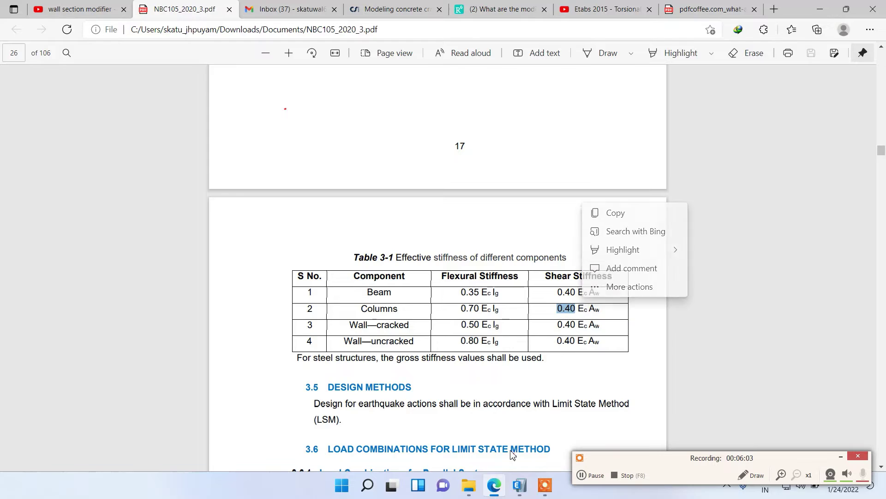
pyautogui.click(518, 485)
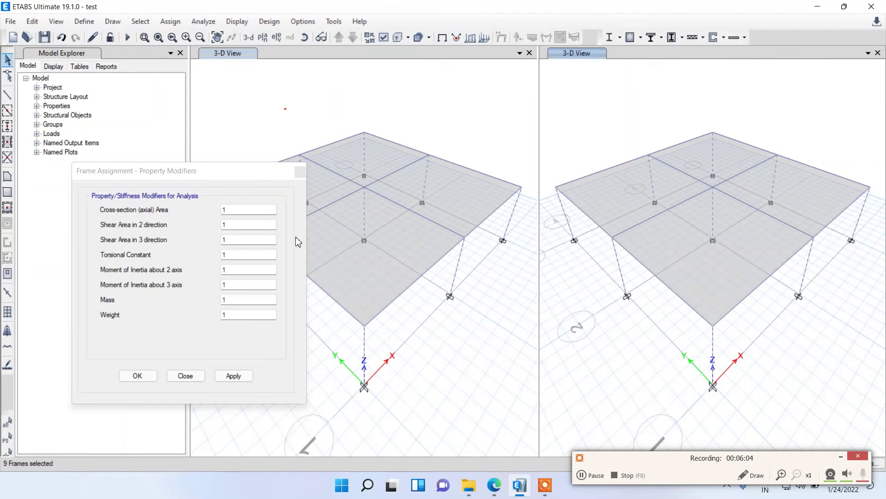
# Set the columns' moment of inertia modifiers about the 2 and 3 axes to 0.7.
pyautogui.click(235, 271)
pyautogui.doubleClick(235, 272)
pyautogui.write('0.7')
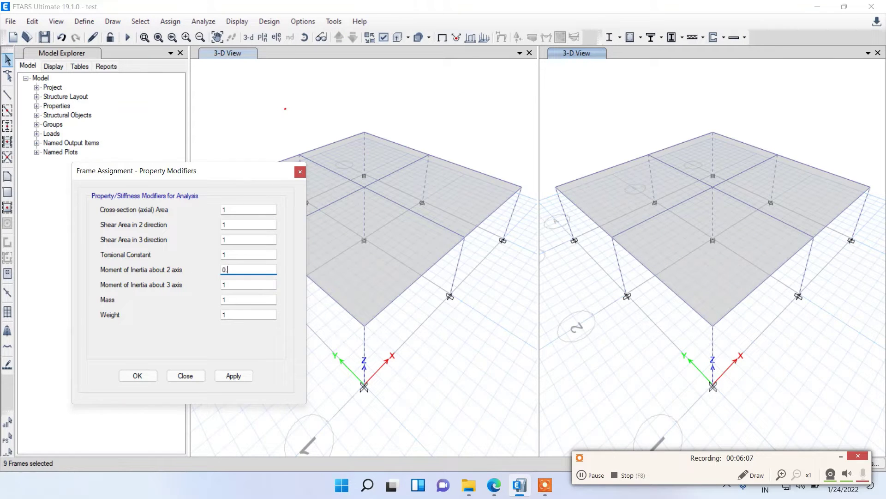
pyautogui.doubleClick(231, 284)
pyautogui.write('0.7')
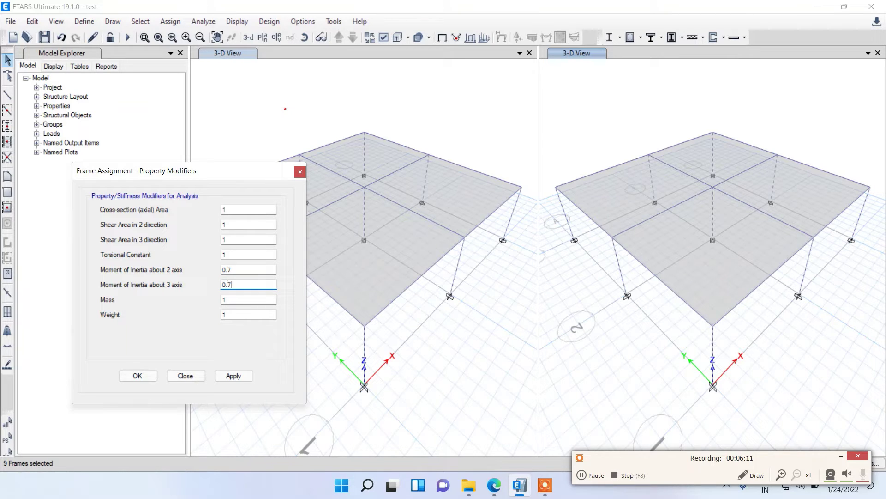
pyautogui.click(240, 270)
# Set the columns' shear area modifiers in the 2 and 3 directions to 0.4.
pyautogui.click(234, 226)
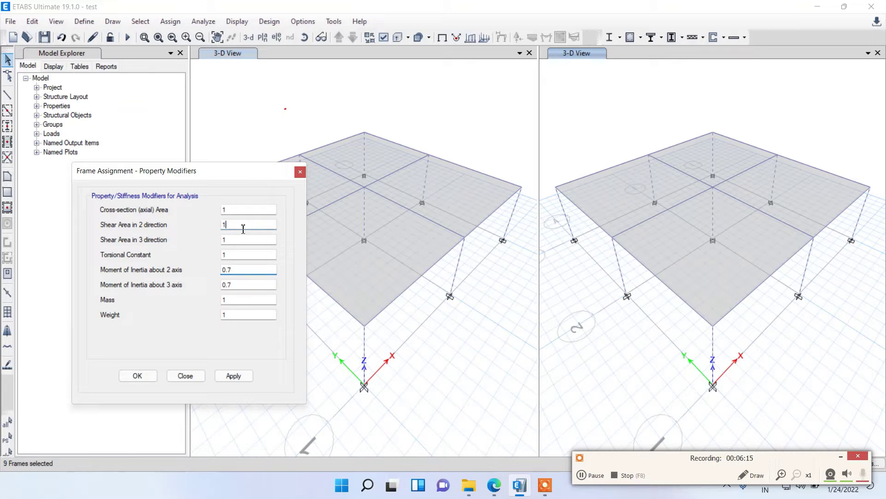
pyautogui.doubleClick(236, 224)
pyautogui.press('Tab')
pyautogui.write('0.4')
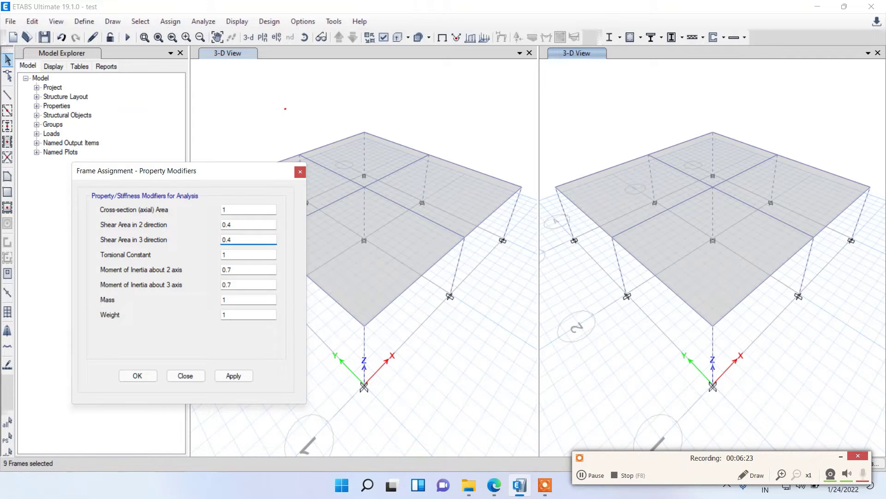
# Set the columns' torsional constant modifier to 0.001 and shift the dialog off the model view.
pyautogui.click(240, 256)
pyautogui.doubleClick(240, 256)
pyautogui.write('0')
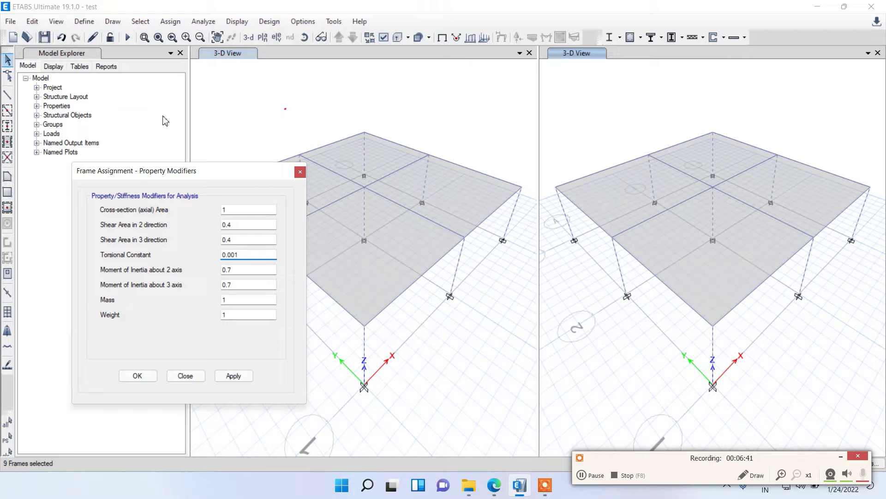
pyautogui.moveTo(205, 173); pyautogui.dragTo(147, 195)
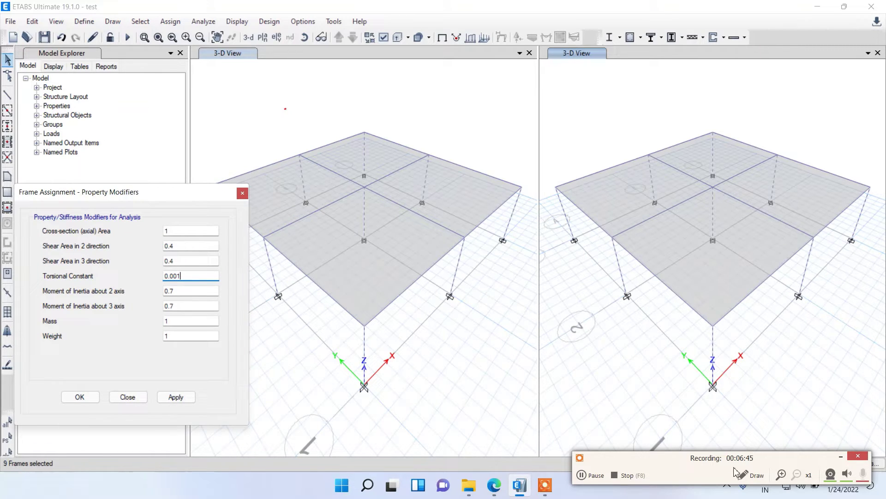
# Annotate the 3-D view with red hatch strokes along the two edge beams meeting at the front corner column.
pyautogui.click(751, 475)
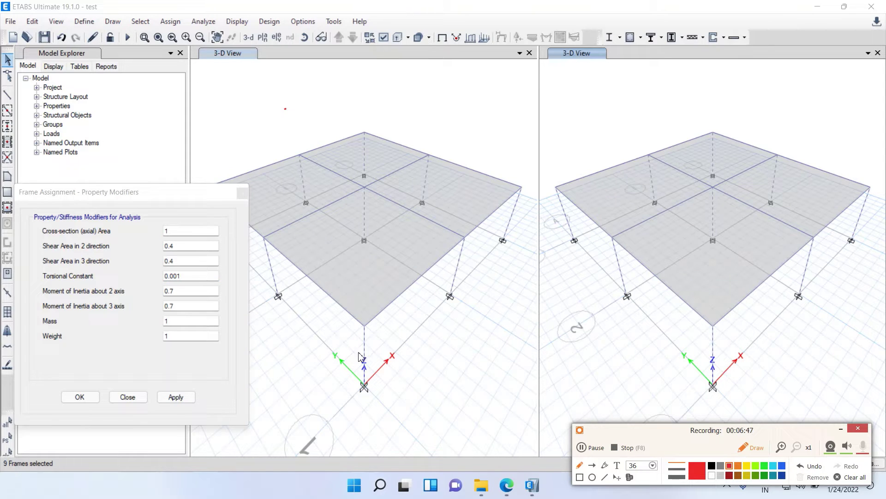
pyautogui.moveTo(296, 268)
pyautogui.mouseDown()
pyautogui.moveTo(267, 292)
pyautogui.moveTo(292, 300)
pyautogui.moveTo(313, 328)
pyautogui.mouseUp()
pyautogui.moveTo(356, 310); pyautogui.dragTo(331, 336)
pyautogui.moveTo(379, 314); pyautogui.dragTo(372, 365)
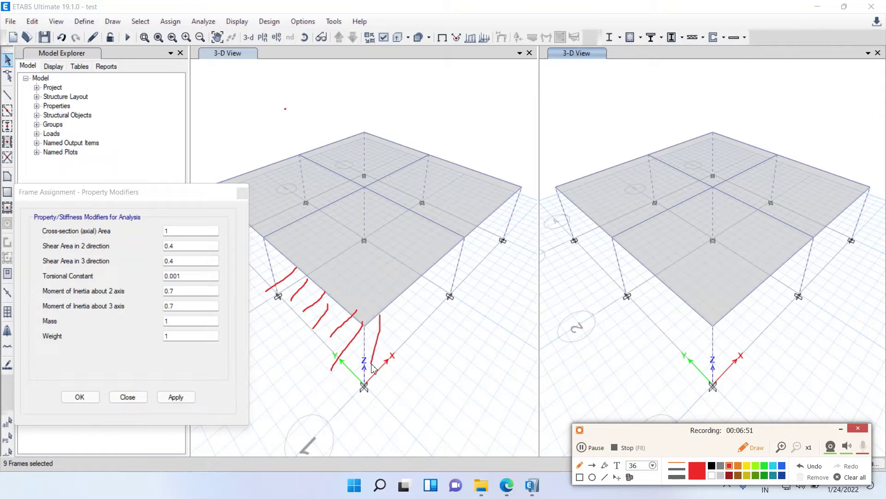
pyautogui.moveTo(403, 295); pyautogui.dragTo(393, 347)
pyautogui.moveTo(417, 276); pyautogui.dragTo(410, 317)
pyautogui.moveTo(439, 267)
pyautogui.mouseDown()
pyautogui.moveTo(433, 311)
pyautogui.moveTo(442, 293)
pyautogui.mouseUp()
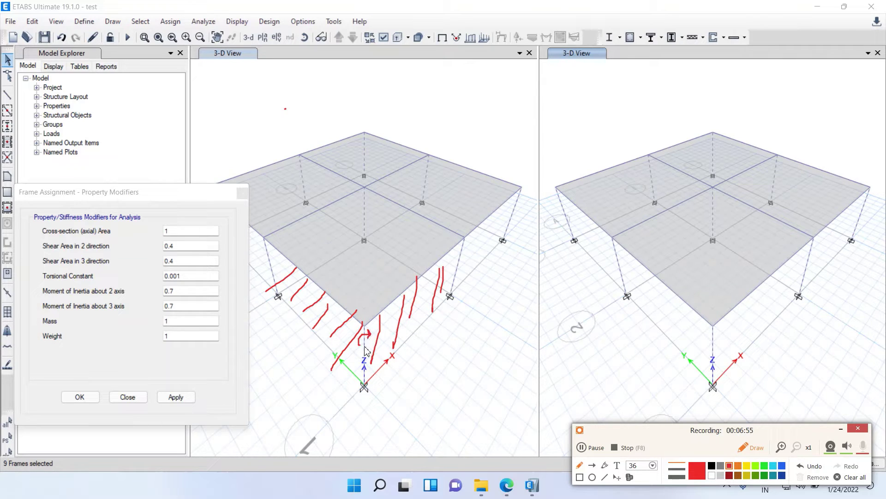
# Mark the beam ends and twisting at the front corner column in red, and circle the torsional constant value.
pyautogui.hotkey('ctrl', 'z')
pyautogui.moveTo(363, 339)
pyautogui.mouseDown()
pyautogui.moveTo(395, 306)
pyautogui.moveTo(353, 321)
pyautogui.moveTo(336, 307)
pyautogui.mouseUp()
pyautogui.moveTo(359, 321)
pyautogui.mouseDown()
pyautogui.moveTo(339, 304)
pyautogui.moveTo(372, 320)
pyautogui.moveTo(398, 301)
pyautogui.mouseUp()
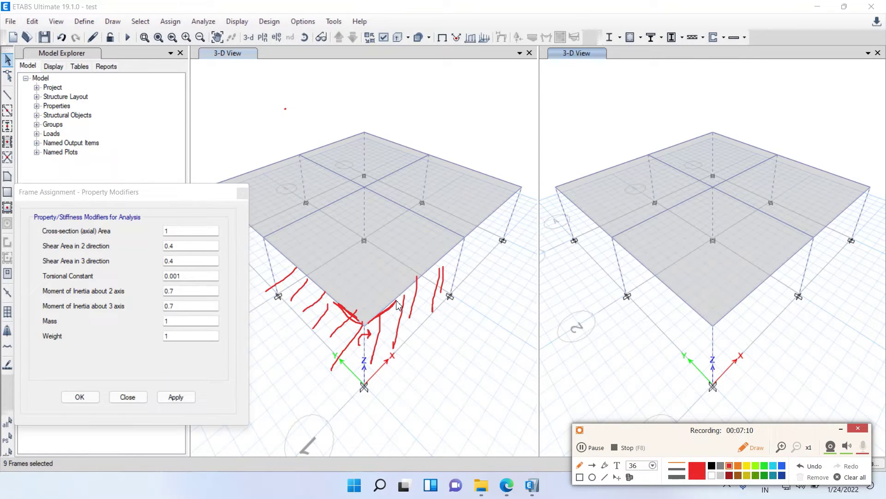
pyautogui.moveTo(386, 340)
pyautogui.mouseDown()
pyautogui.moveTo(389, 312)
pyautogui.moveTo(392, 343)
pyautogui.moveTo(372, 362)
pyautogui.moveTo(392, 332)
pyautogui.moveTo(393, 341)
pyautogui.mouseUp()
pyautogui.moveTo(181, 272)
pyautogui.mouseDown()
pyautogui.moveTo(162, 280)
pyautogui.moveTo(180, 277)
pyautogui.mouseUp()
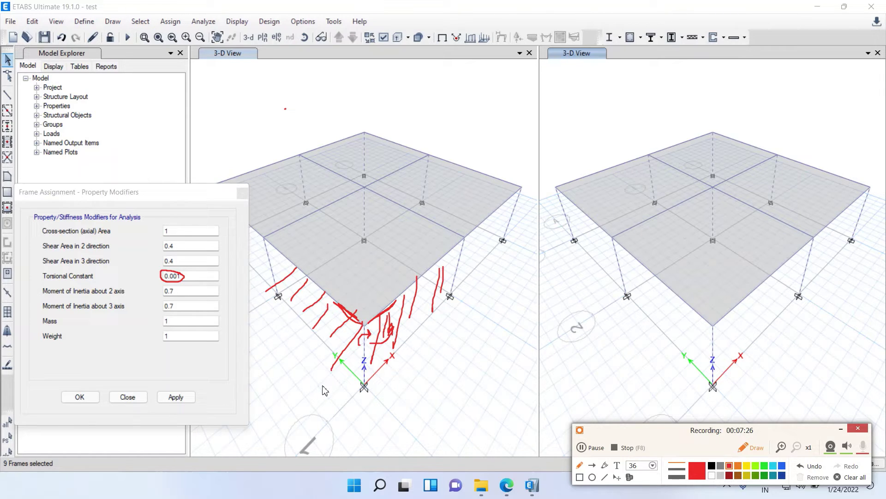
# Sketch a fixed-base column beside the model in red, then clear all annotations and leave drawing mode.
pyautogui.moveTo(486, 361)
pyautogui.mouseDown()
pyautogui.moveTo(493, 412)
pyautogui.moveTo(482, 412)
pyautogui.moveTo(504, 411)
pyautogui.moveTo(495, 419)
pyautogui.mouseUp()
pyautogui.moveTo(494, 412); pyautogui.dragTo(483, 419)
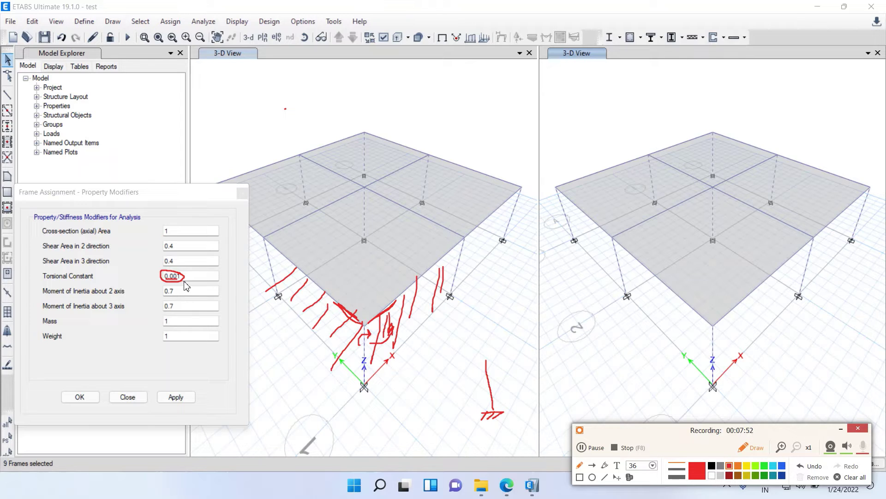
pyautogui.moveTo(190, 275); pyautogui.dragTo(219, 278)
pyautogui.click(853, 477)
pyautogui.click(751, 447)
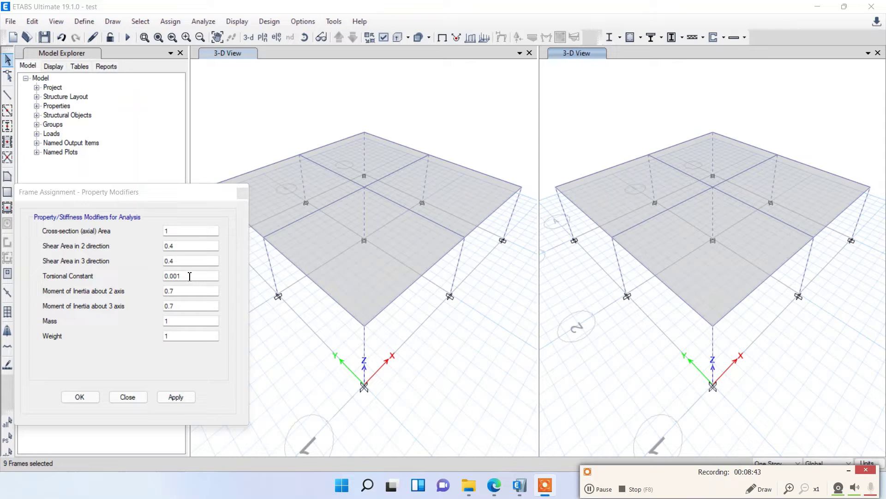
# Apply the entered property modifiers to the selected columns and close the assignment dialog.
pyautogui.click(190, 276)
pyautogui.click(183, 277)
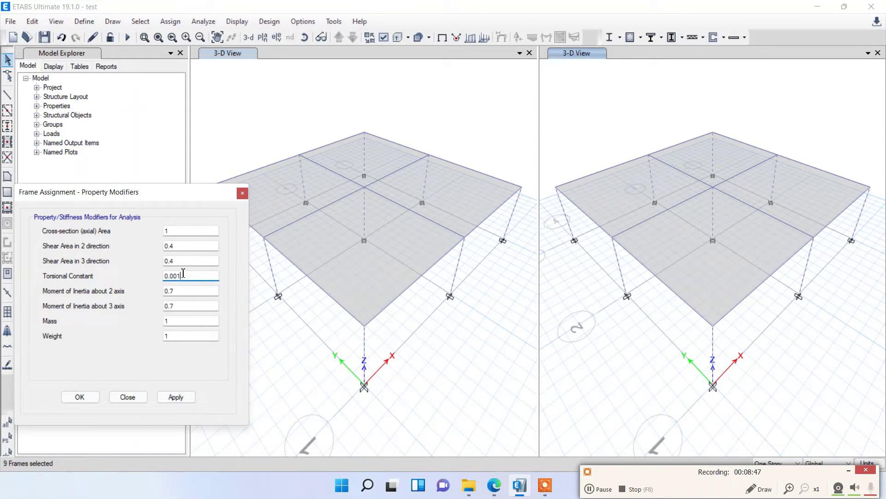
pyautogui.click(179, 262)
pyautogui.click(179, 399)
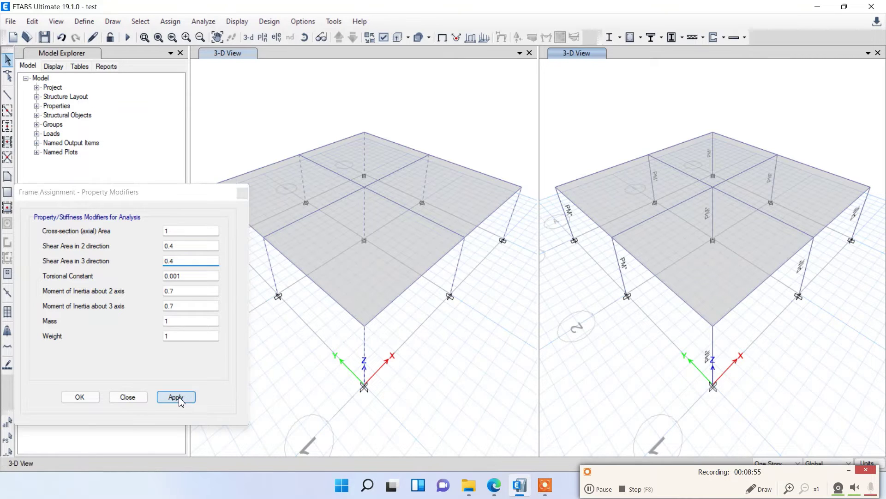
pyautogui.click(76, 397)
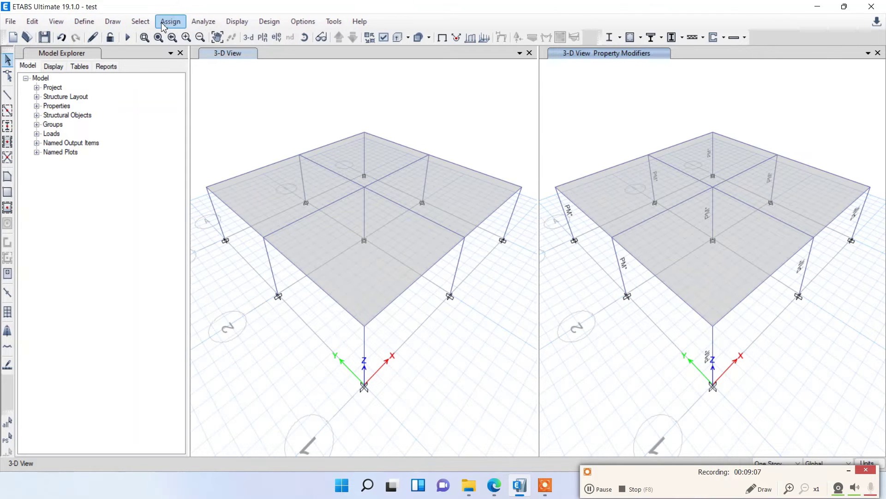
# Select all beams in the model by object type.
pyautogui.click(141, 22)
pyautogui.moveTo(174, 36)
pyautogui.click(314, 120)
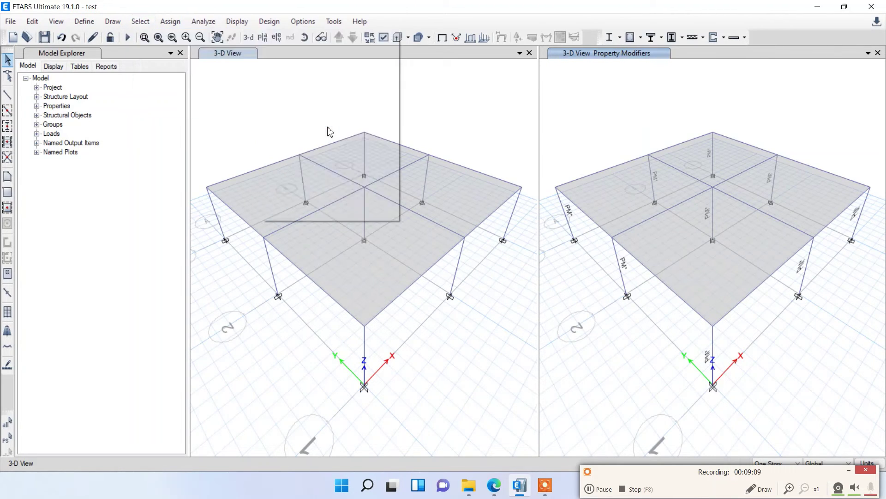
pyautogui.click(400, 162)
pyautogui.click(388, 170)
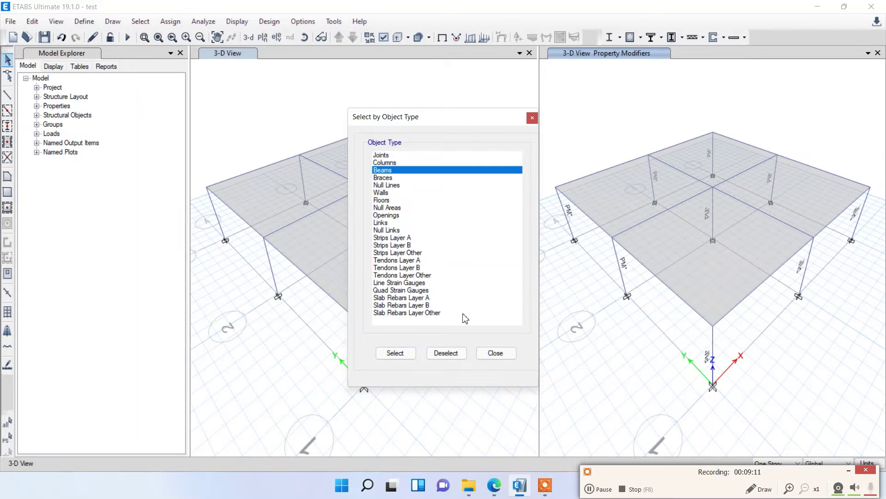
pyautogui.click(396, 354)
pyautogui.click(495, 353)
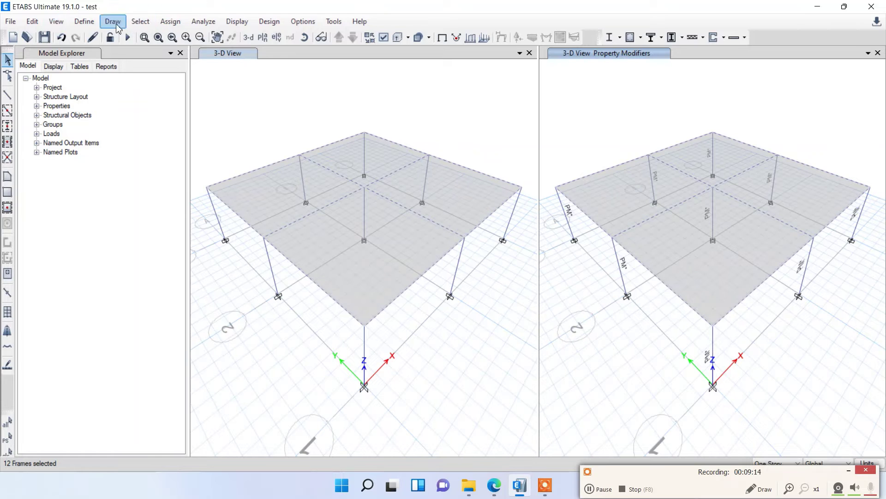
# Set the moment of inertia modifiers about the 2 and 3 axes to 0.35 for the selected beams, consulting the NBC 105 stiffness table in Edge.
pyautogui.click(176, 24)
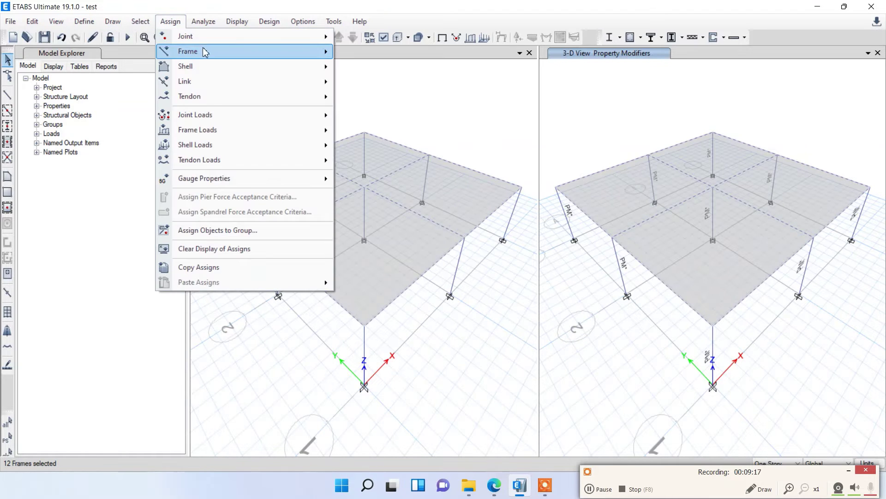
pyautogui.moveTo(204, 51)
pyautogui.click(381, 67)
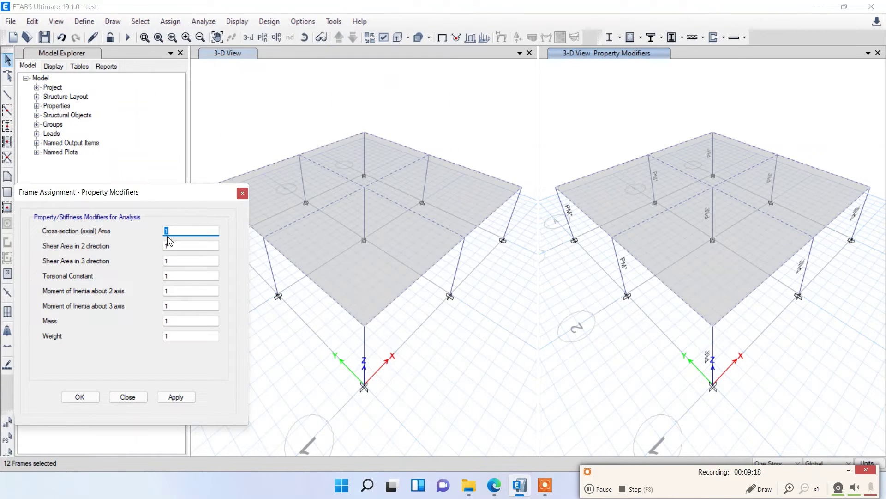
pyautogui.click(182, 247)
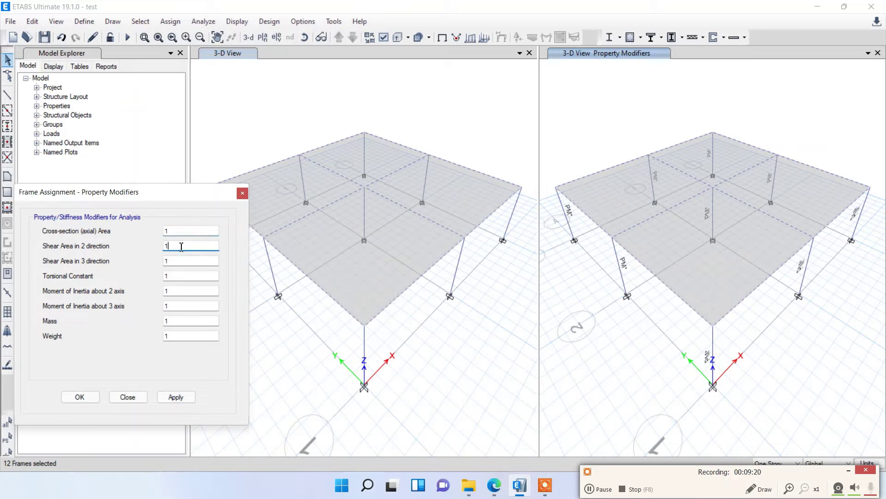
pyautogui.click(494, 485)
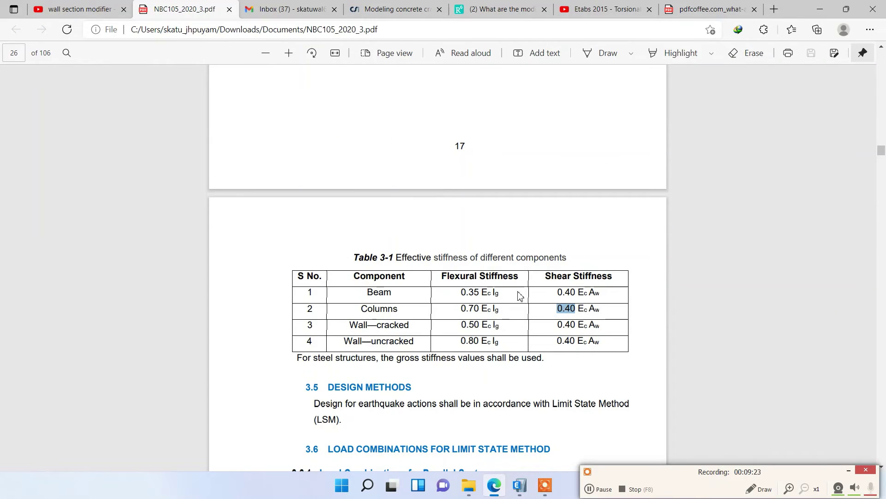
pyautogui.click(494, 485)
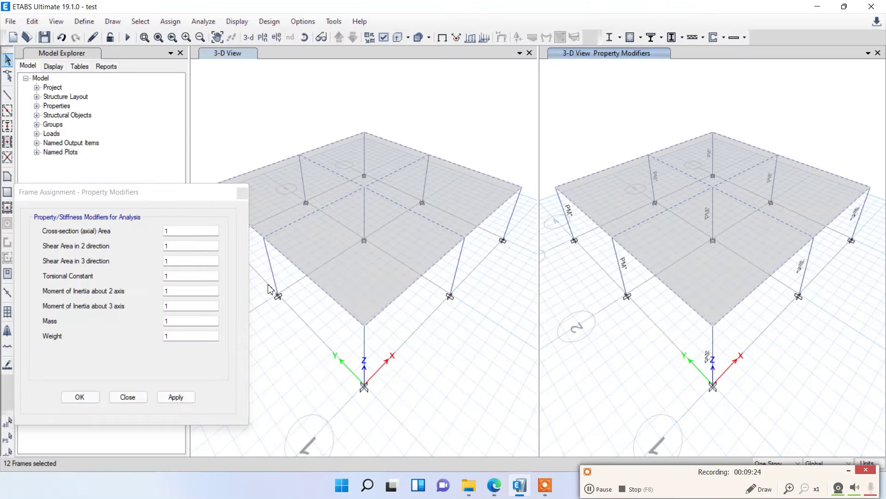
pyautogui.doubleClick(176, 306)
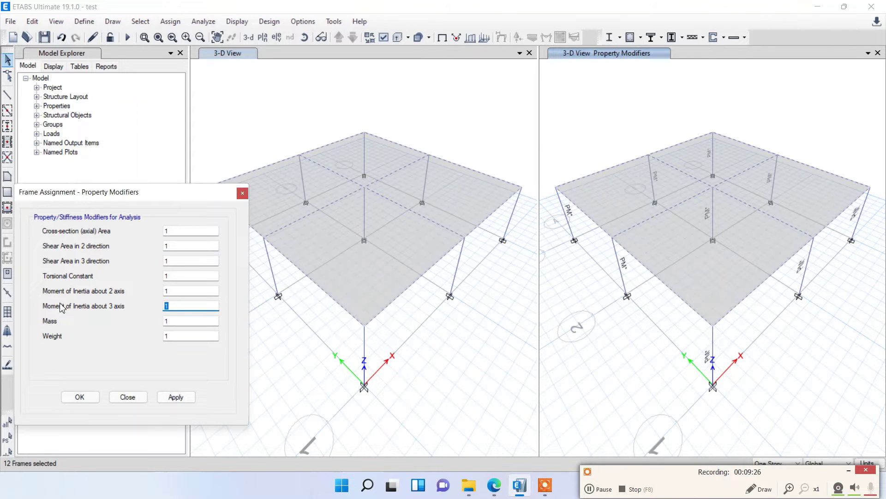
pyautogui.write('0.35')
pyautogui.doubleClick(167, 291)
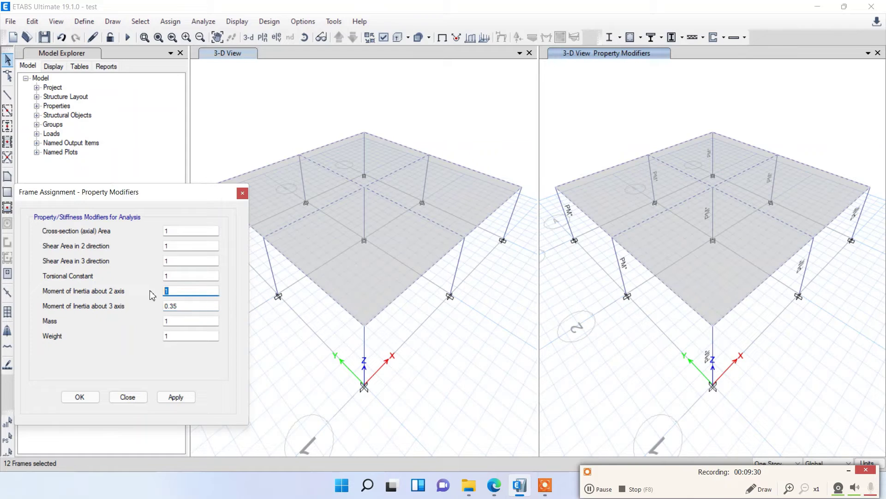
pyautogui.write('0.35')
# Set the beams' shear area modifiers in the 2 and 3 directions to 0.4.
pyautogui.doubleClick(193, 247)
pyautogui.write('0.')
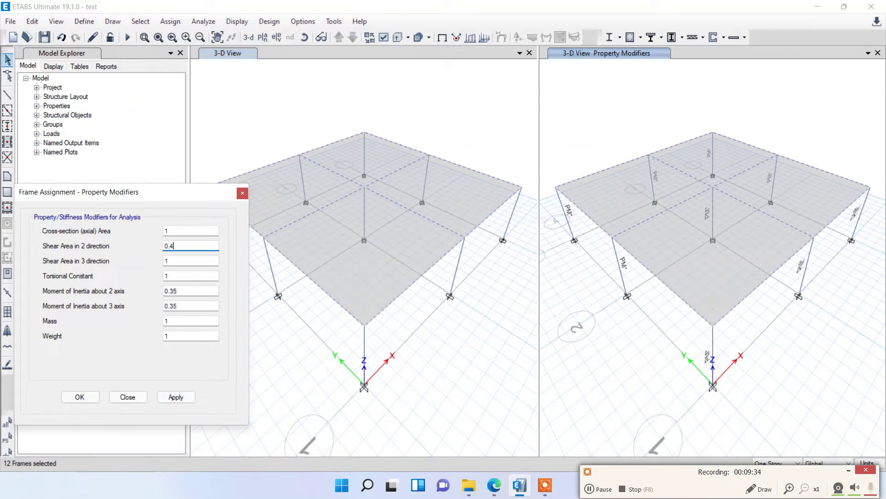
pyautogui.press('Tab')
pyautogui.write('0.')
# Set the beams' torsional constant modifier to 0.001, apply the modifiers to the selected beams and close the assignment dialog.
pyautogui.doubleClick(178, 277)
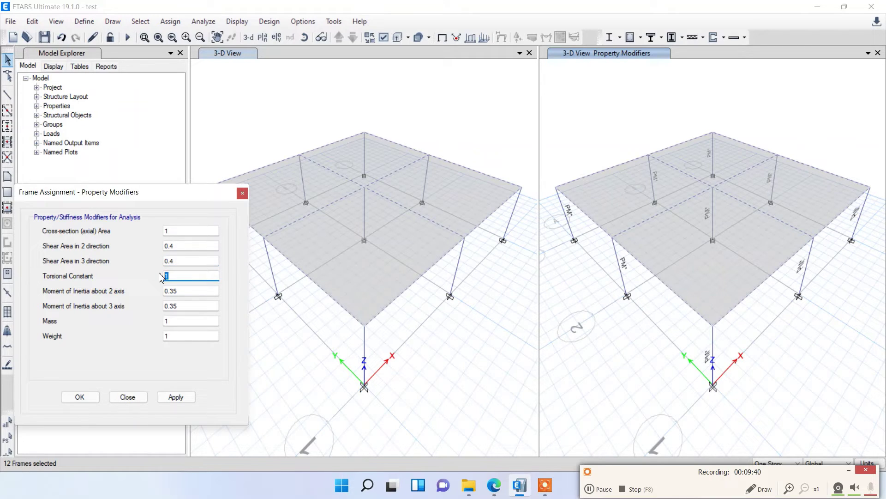
pyautogui.write('0.')
pyautogui.write('01')
pyautogui.click(174, 276)
pyautogui.write('0')
pyautogui.click(186, 401)
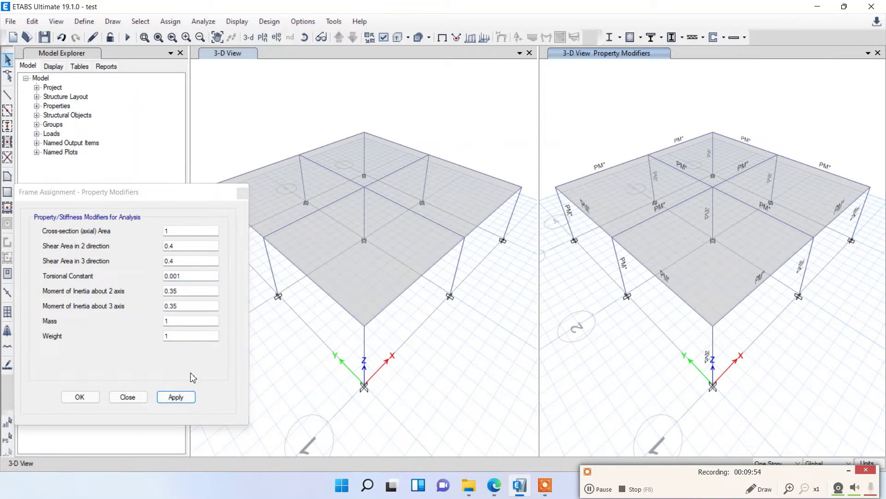
pyautogui.click(84, 397)
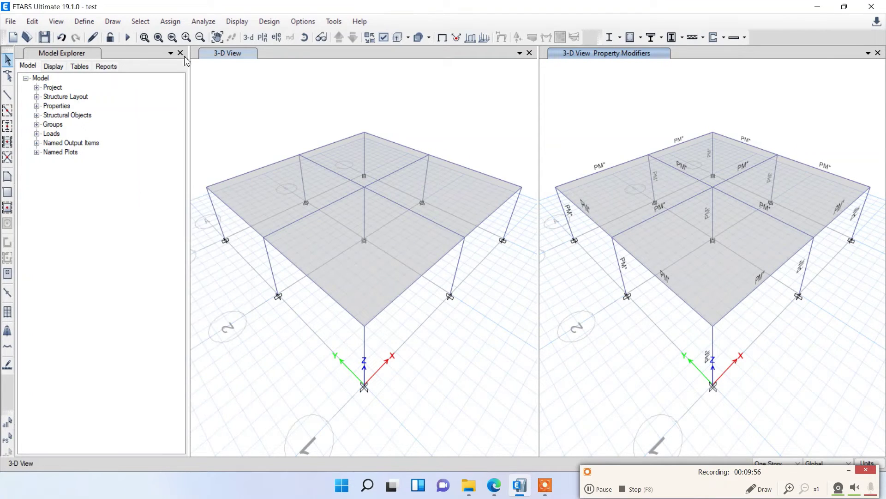
# Run the analysis and start the concrete frame design check on the model.
pyautogui.click(127, 37)
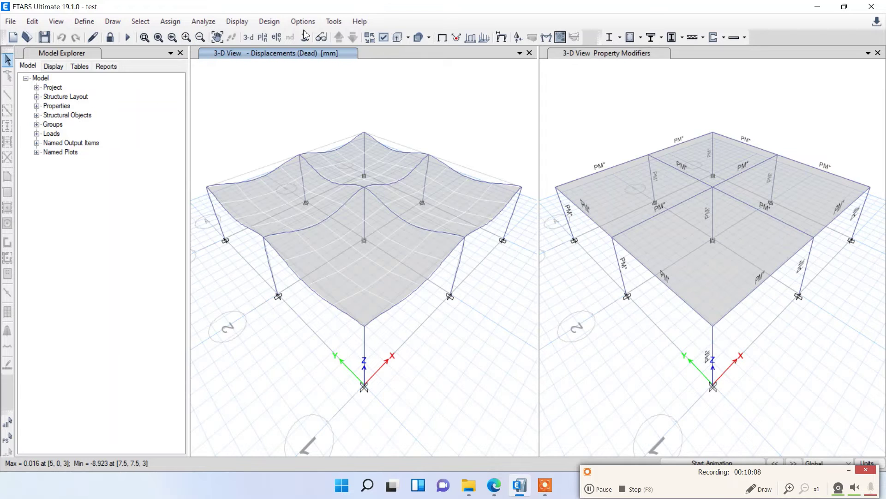
pyautogui.click(269, 21)
pyautogui.moveTo(323, 52)
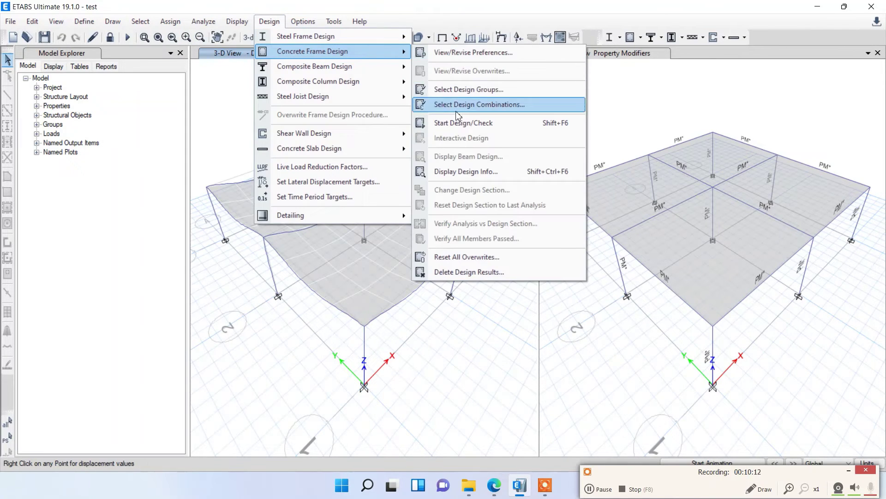
pyautogui.click(460, 123)
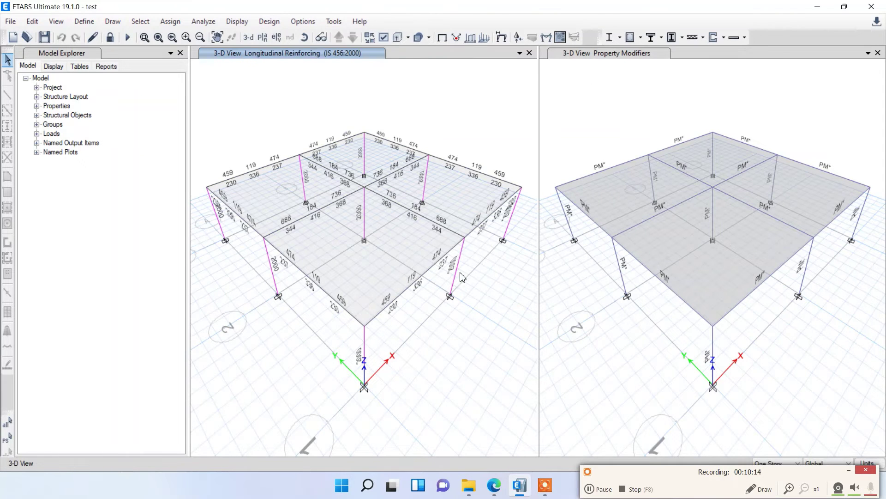
# Display the Longitudinal Reinforcing output of the concrete frame design on the model.
pyautogui.moveTo(391, 309)
pyautogui.click(269, 21)
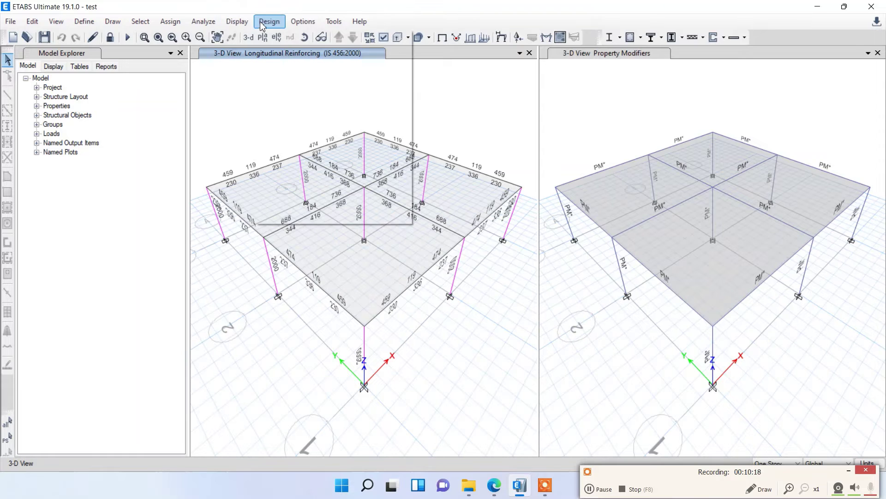
pyautogui.moveTo(365, 59)
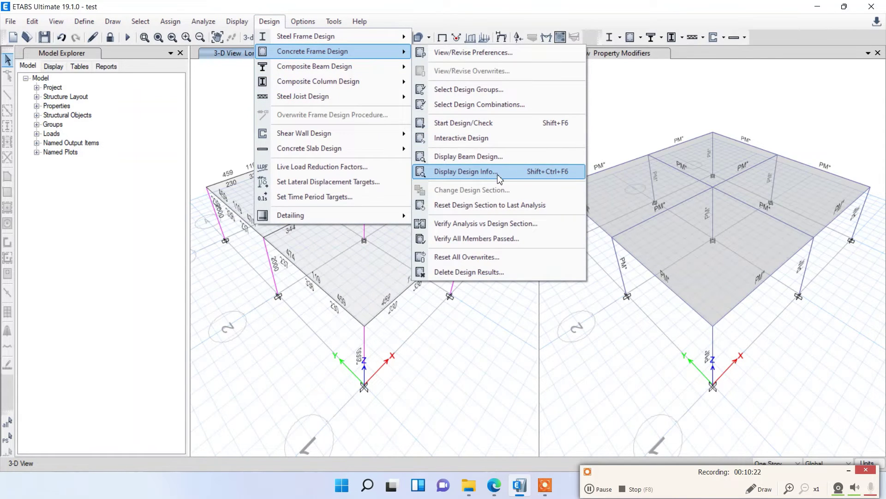
pyautogui.click(467, 172)
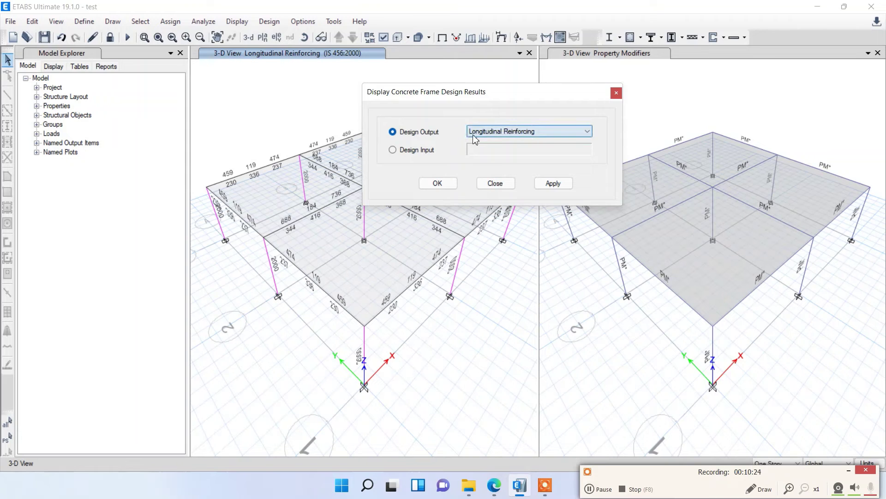
pyautogui.click(437, 183)
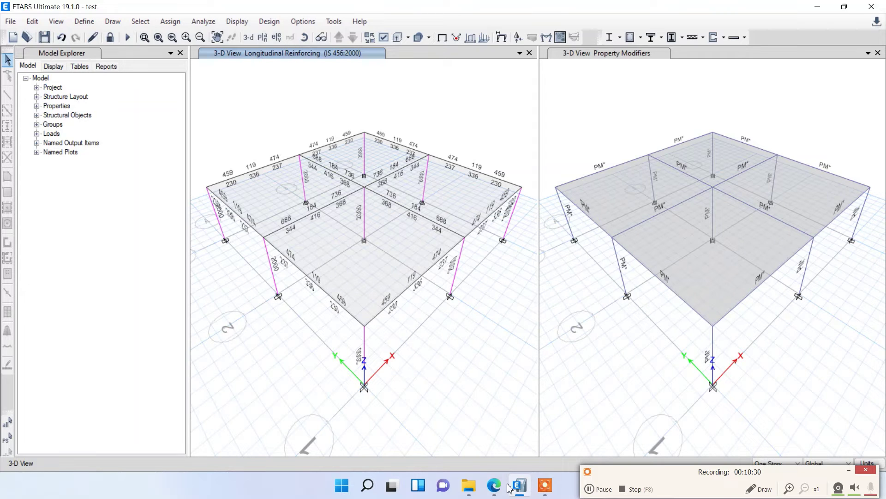
# Capture the 3-D view with the longitudinal reinforcing values in Snipping Tool, and minimize the snip.
pyautogui.click(377, 487)
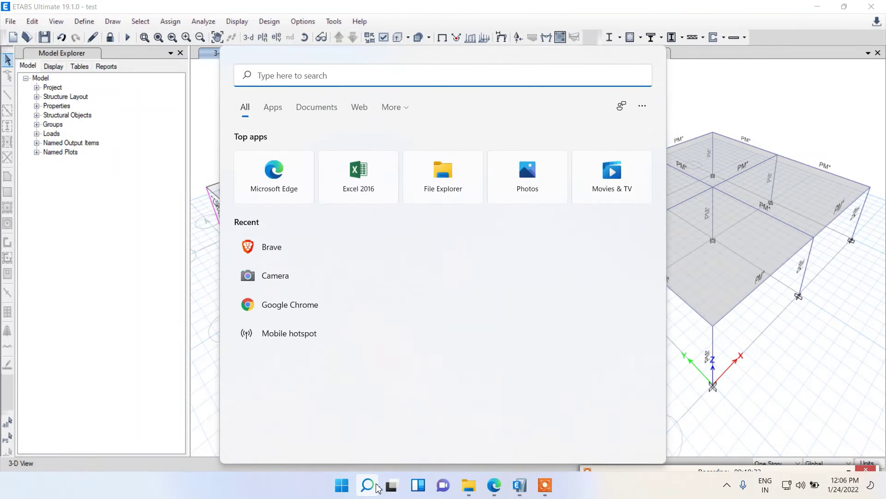
pyautogui.write('sni')
pyautogui.press('Return')
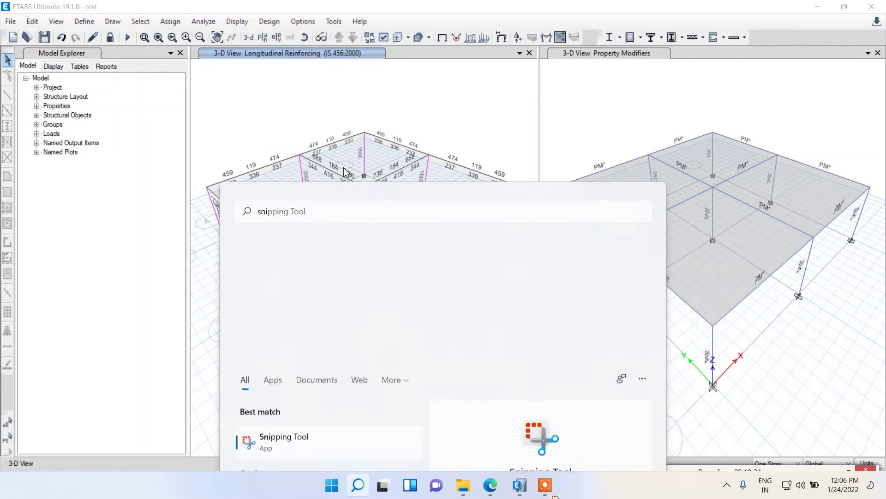
pyautogui.click(222, 38)
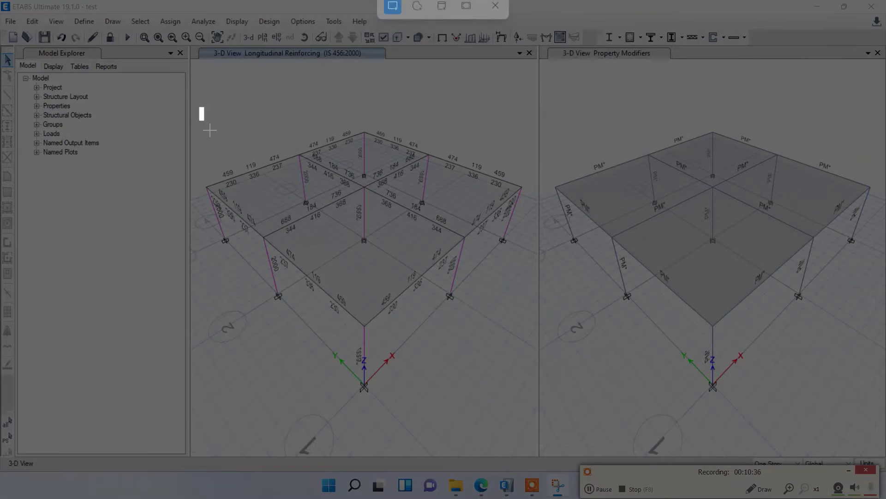
pyautogui.moveTo(200, 108); pyautogui.dragTo(526, 408)
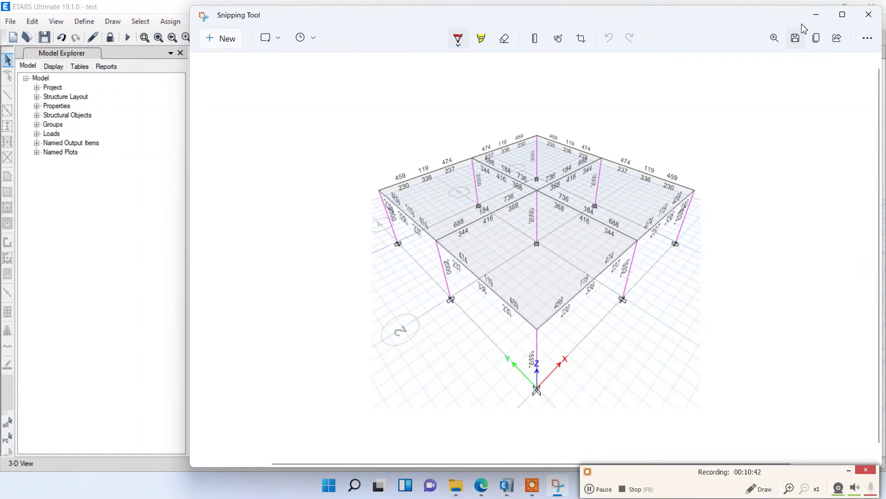
pyautogui.click(816, 14)
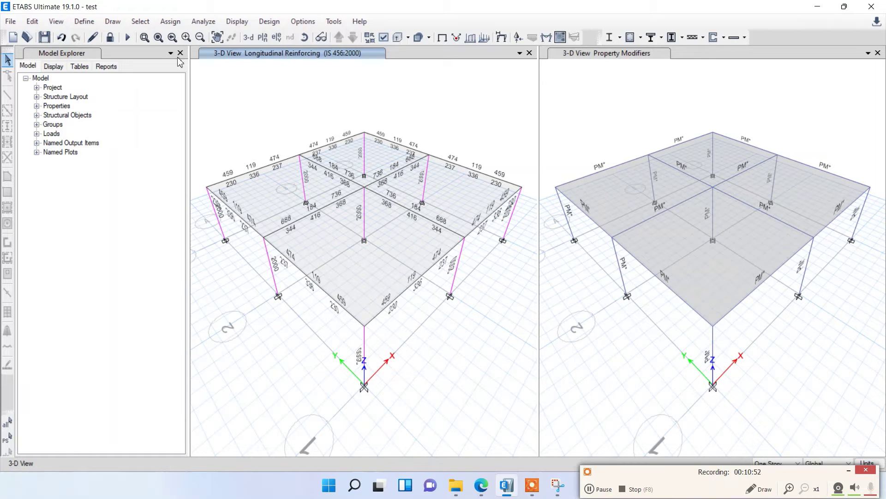
# Select all columns in the model by object type.
pyautogui.click(87, 22)
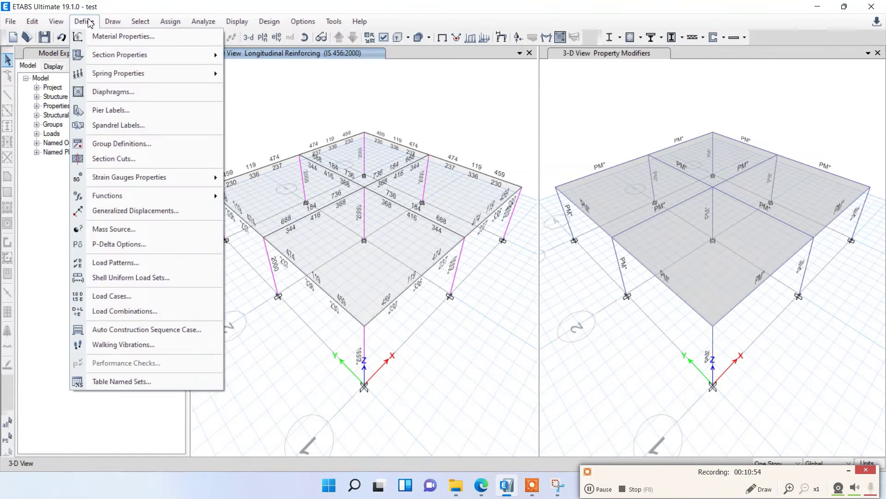
pyautogui.click(85, 21)
pyautogui.click(140, 21)
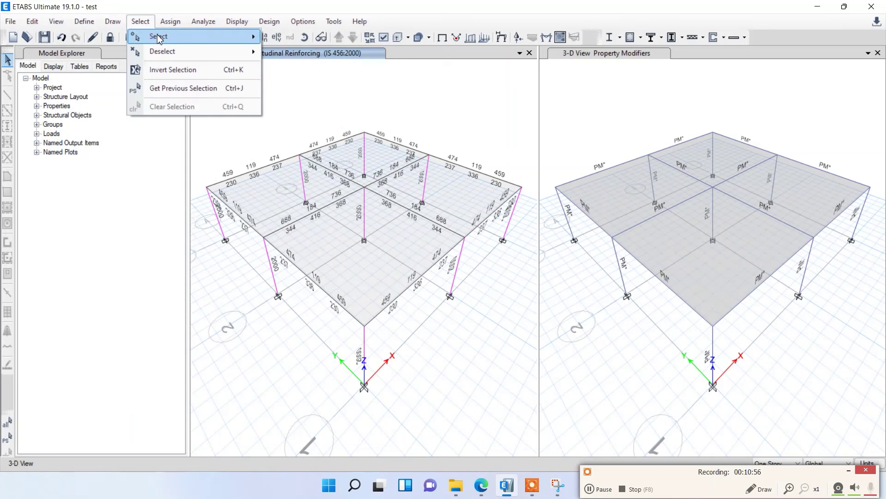
pyautogui.moveTo(140, 36)
pyautogui.click(295, 119)
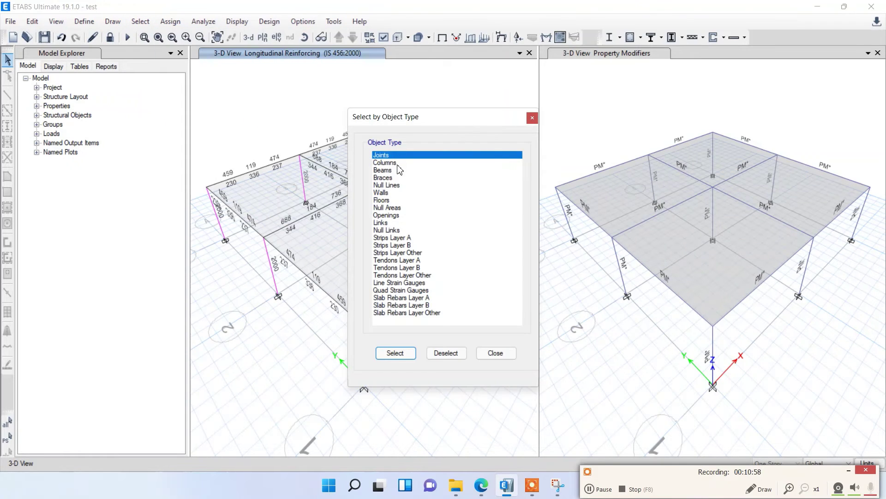
pyautogui.click(397, 164)
pyautogui.click(402, 356)
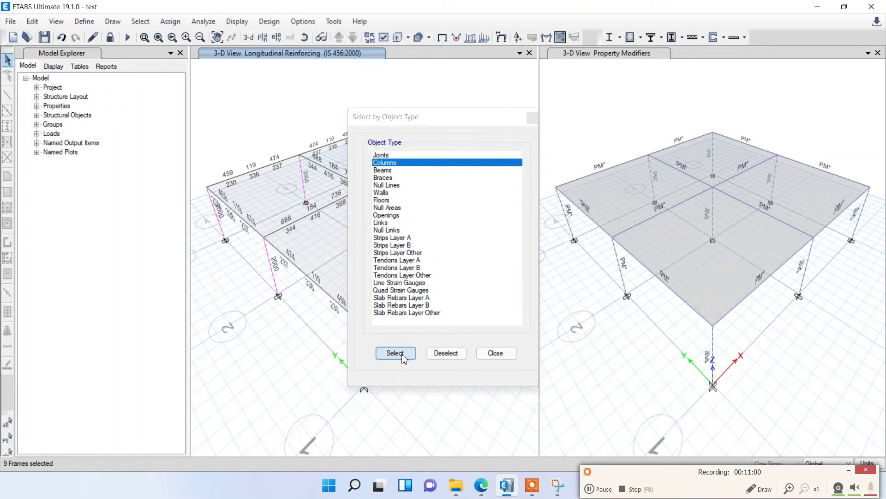
pyautogui.click(495, 354)
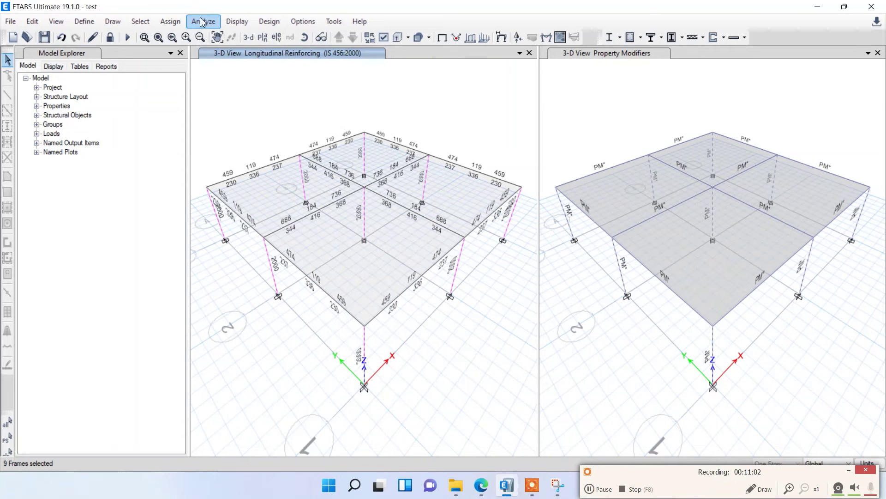
# Unlock the model for frame assignments, accepting the deletion of the analysis results.
pyautogui.click(171, 21)
pyautogui.moveTo(189, 51)
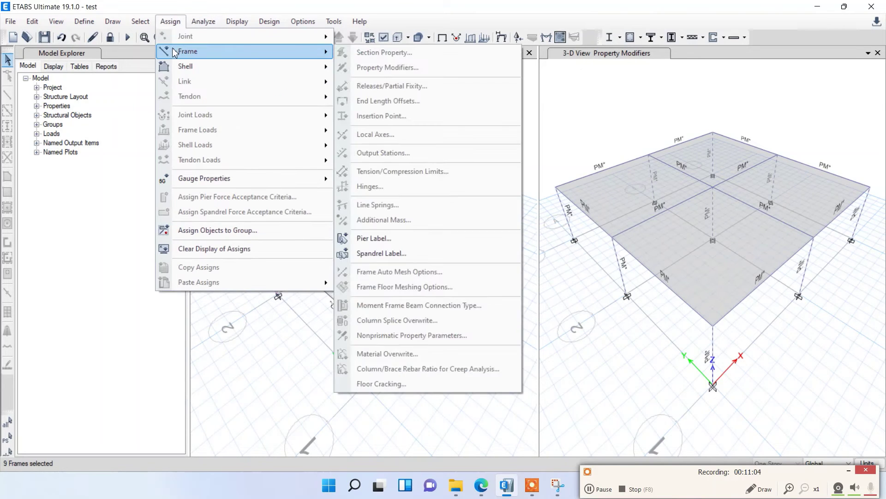
pyautogui.click(109, 39)
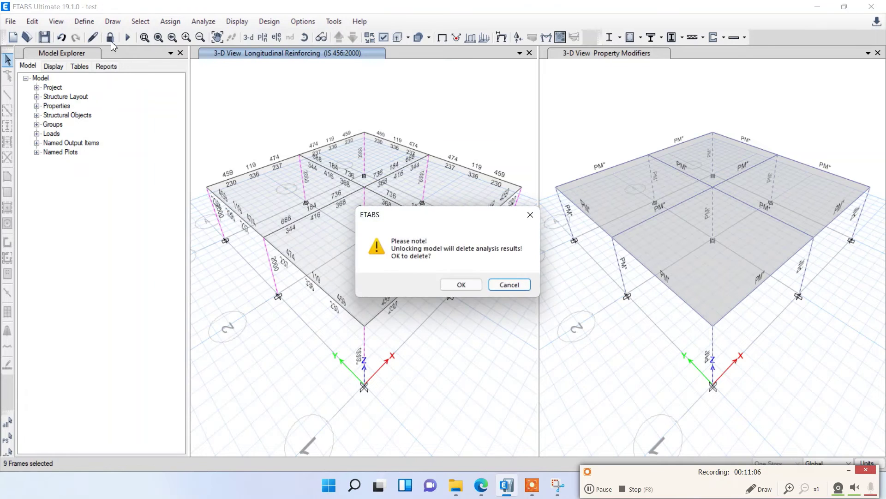
pyautogui.click(461, 295)
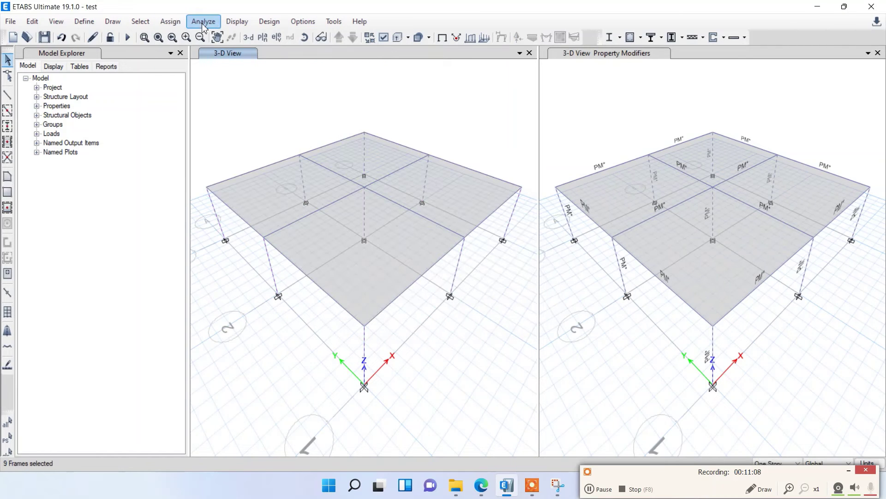
# Reset all property modifiers of the selected columns to 1 and close the assignment dialog.
pyautogui.click(142, 22)
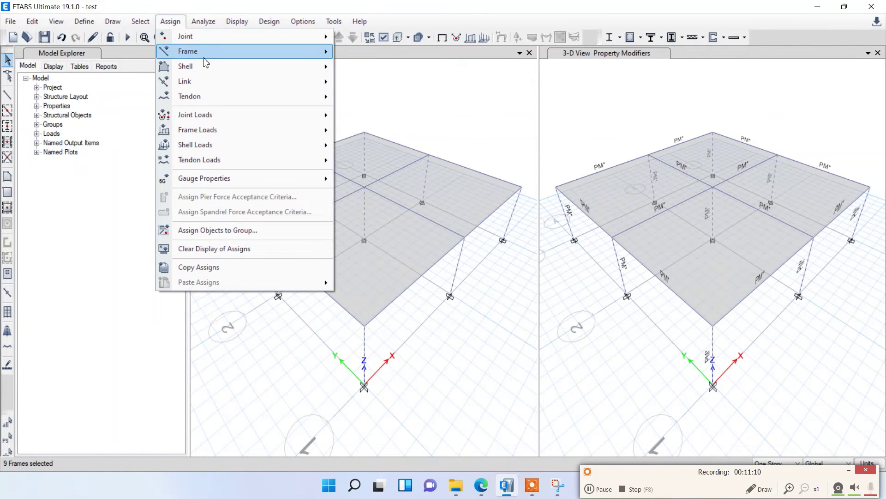
pyautogui.moveTo(194, 51)
pyautogui.click(421, 68)
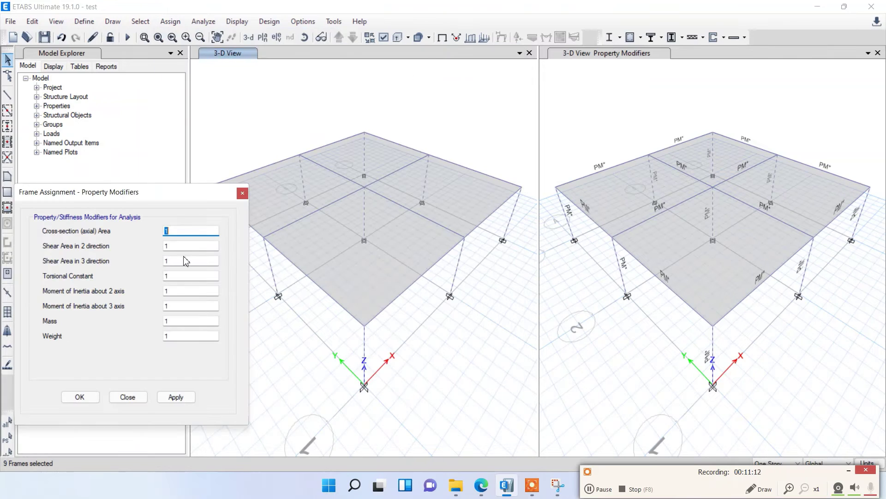
pyautogui.click(176, 396)
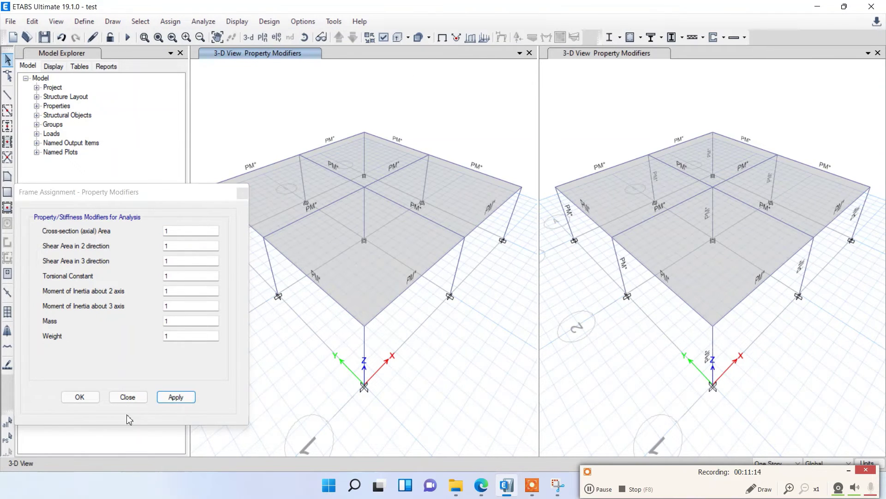
pyautogui.click(79, 396)
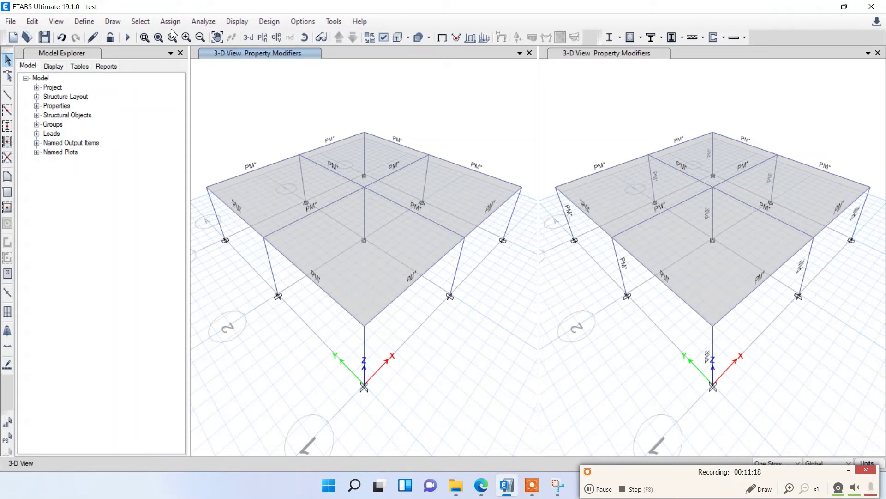
# Select all beams in the model by object type and close the selection dialog.
pyautogui.click(140, 21)
pyautogui.moveTo(158, 36)
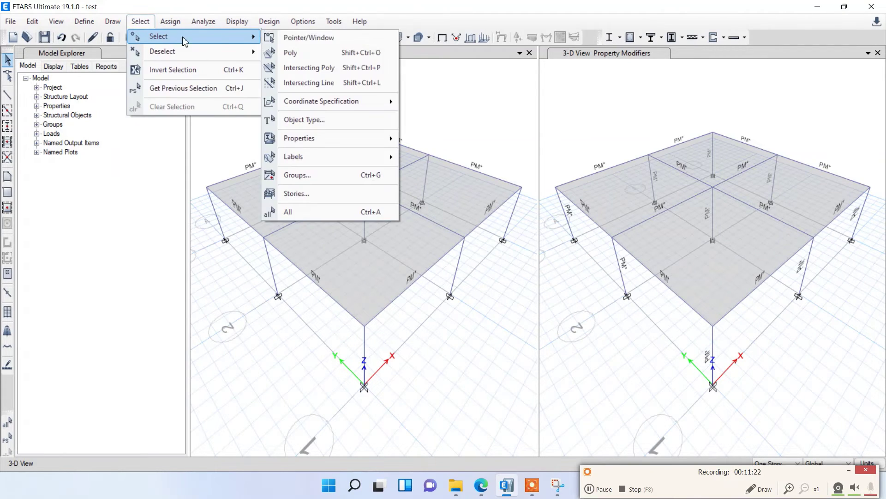
pyautogui.click(314, 121)
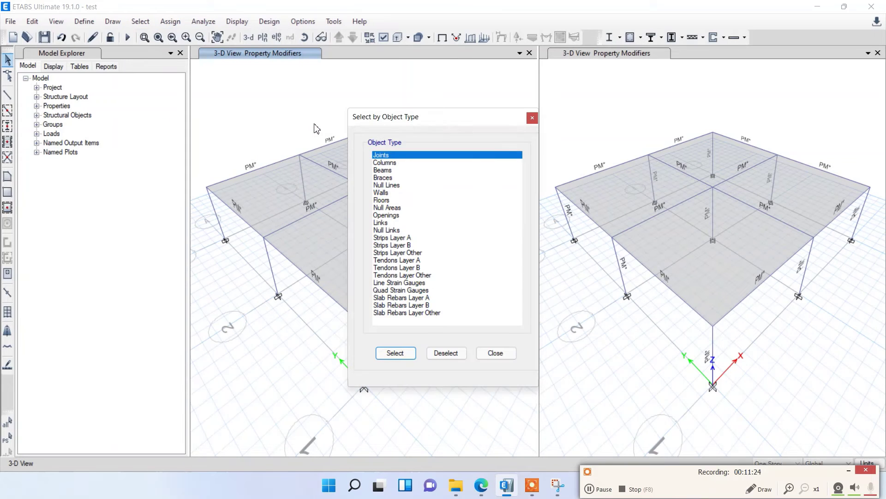
pyautogui.click(394, 170)
pyautogui.click(415, 356)
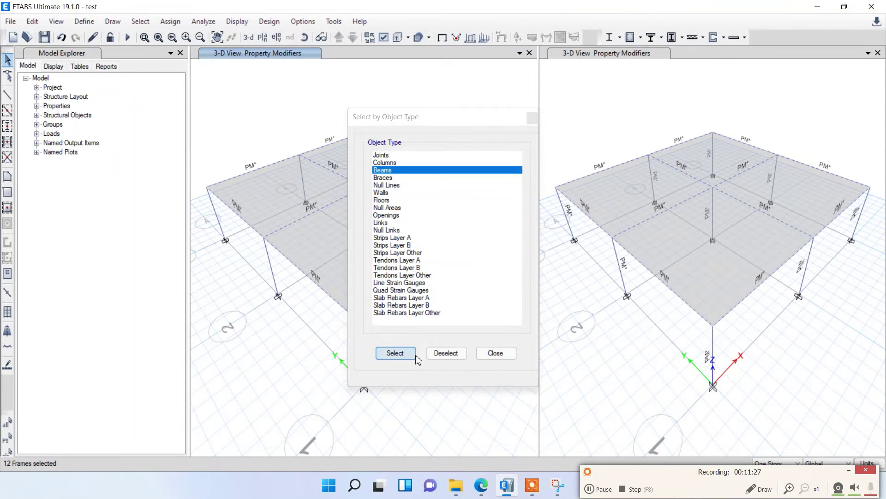
pyautogui.click(495, 352)
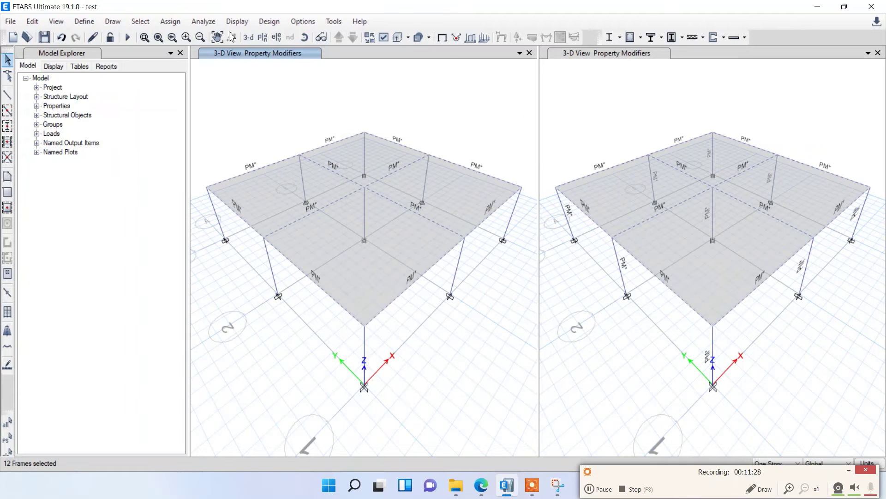
# Apply frame property modifiers of 1 for every area, inertia, torsion, mass and weight term to the selected beams.
pyautogui.click(168, 23)
pyautogui.moveTo(199, 52)
pyautogui.click(395, 76)
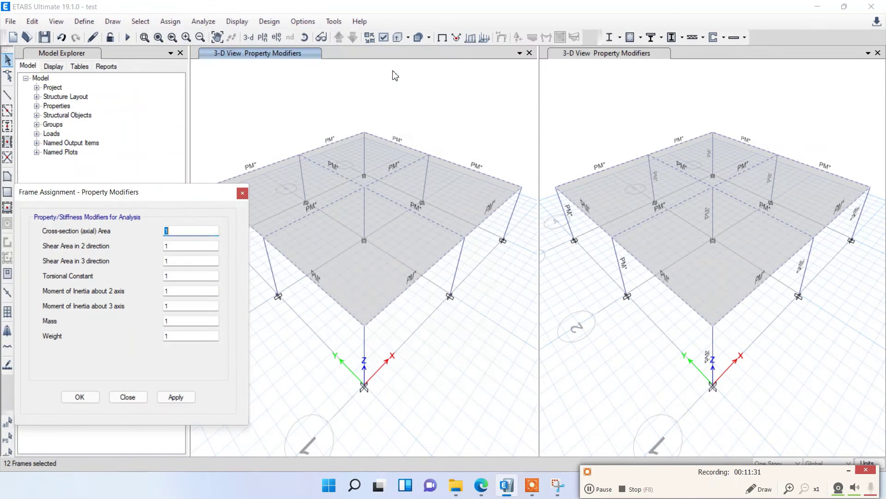
pyautogui.click(177, 396)
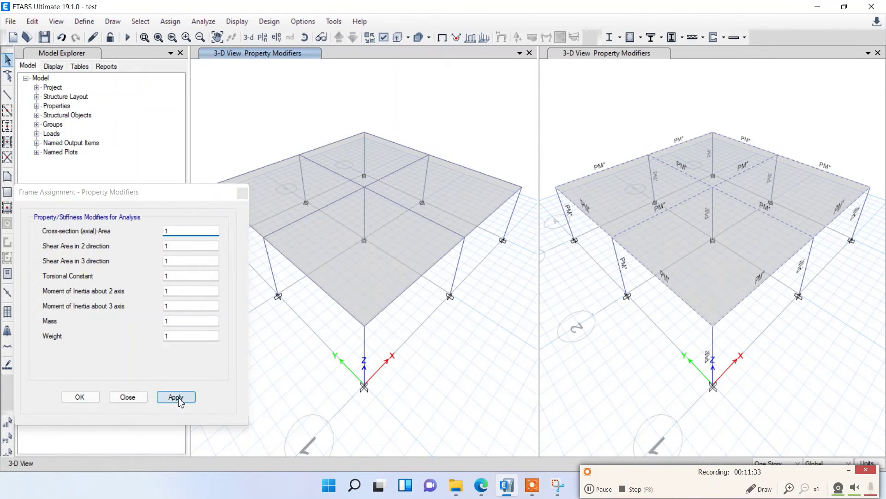
pyautogui.click(79, 397)
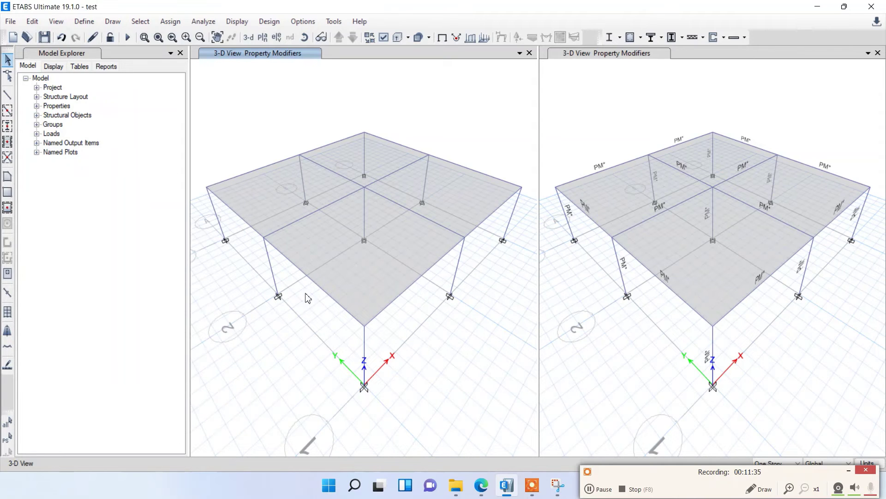
# Inspect the property modifiers assigned to a front edge beam and an adjacent column, and clear the selection.
pyautogui.rightClick(326, 294)
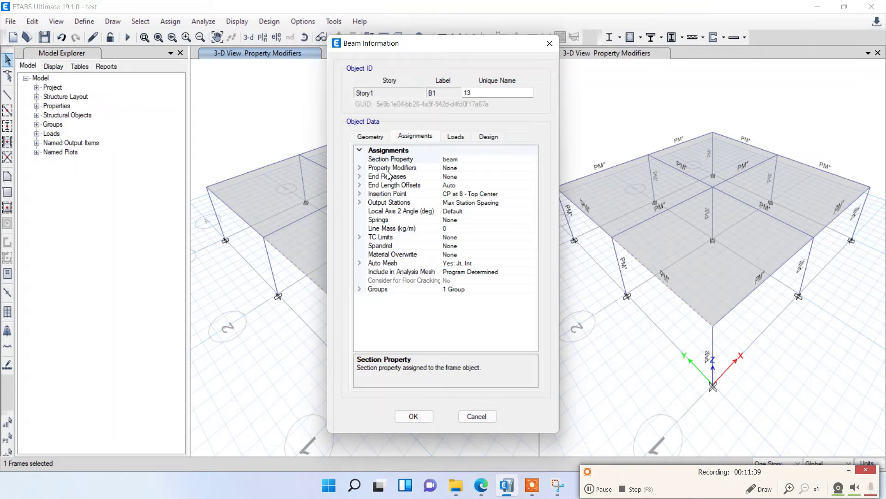
pyautogui.click(360, 168)
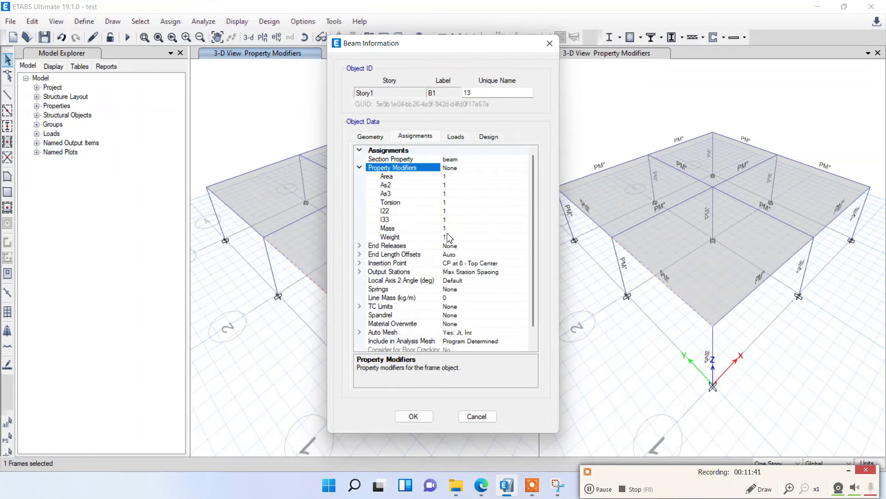
pyautogui.click(476, 416)
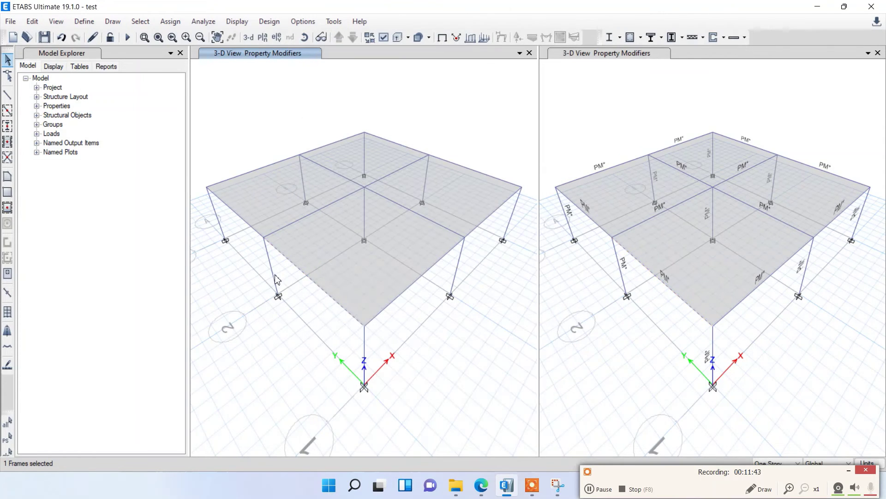
pyautogui.rightClick(272, 274)
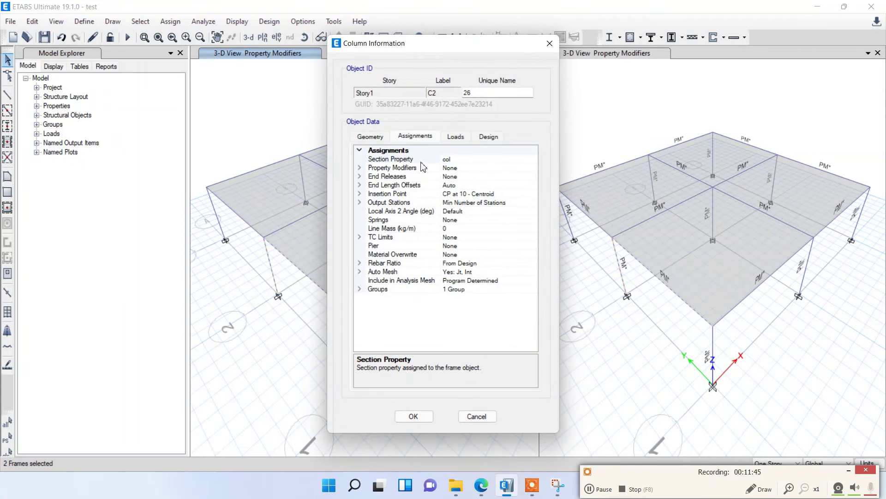
pyautogui.click(359, 168)
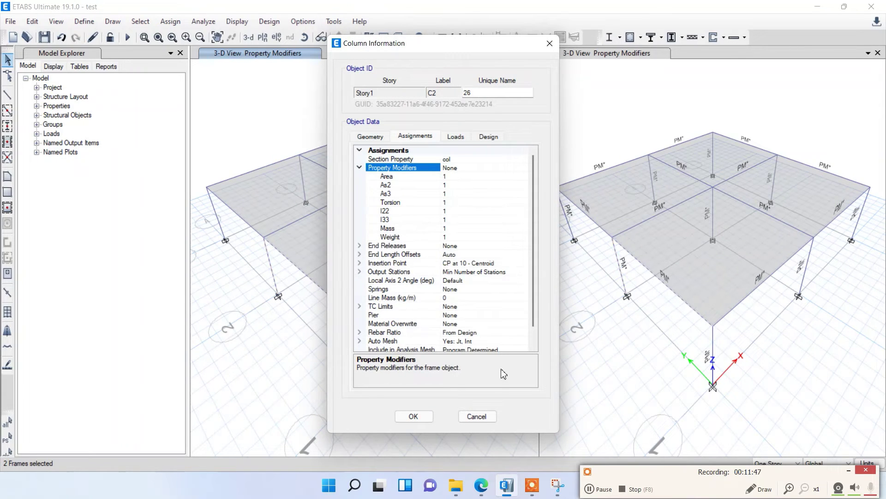
pyautogui.click(477, 416)
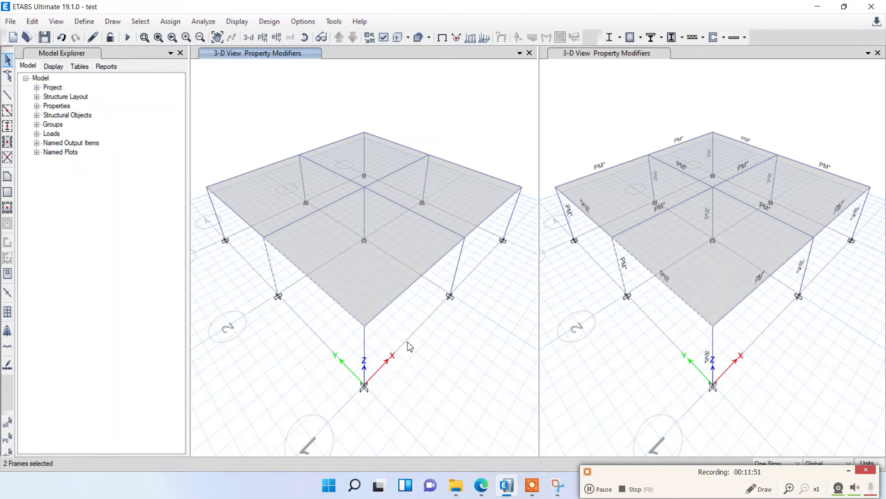
pyautogui.hotkey('ctrl', 'q')
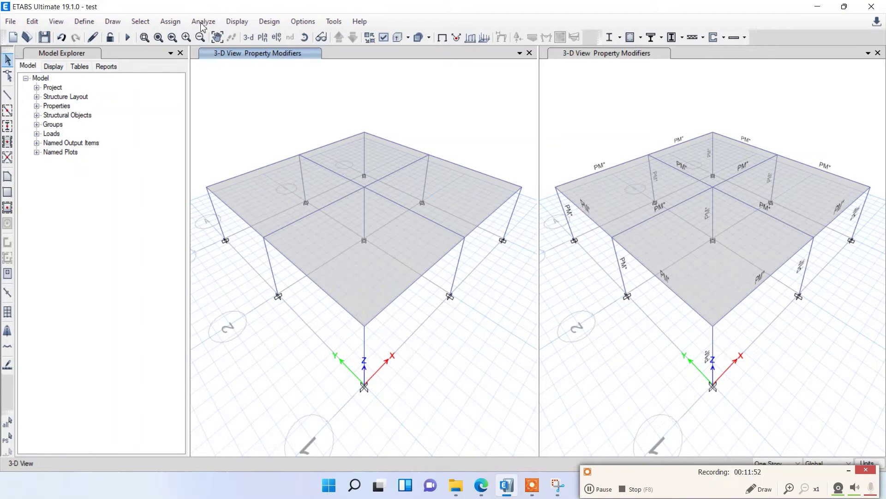
# Run the analysis and start the concrete frame design to display the longitudinal reinforcing without cracked-section modifiers.
pyautogui.click(127, 37)
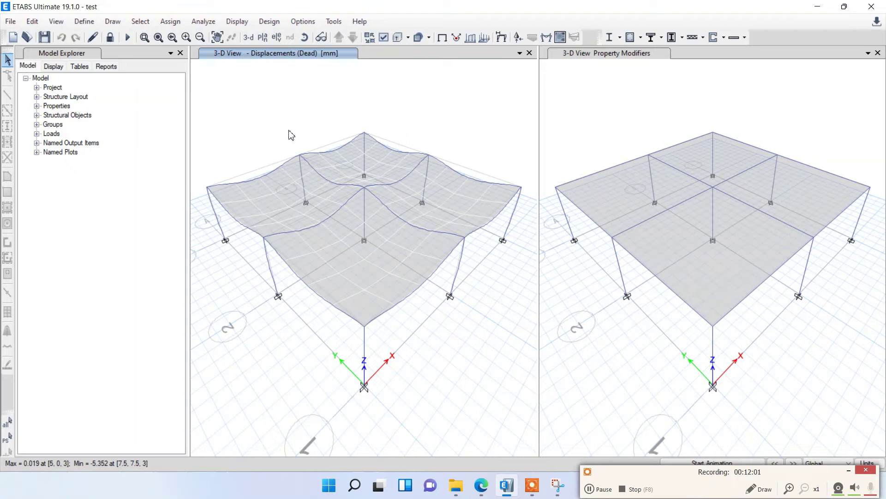
pyautogui.click(268, 21)
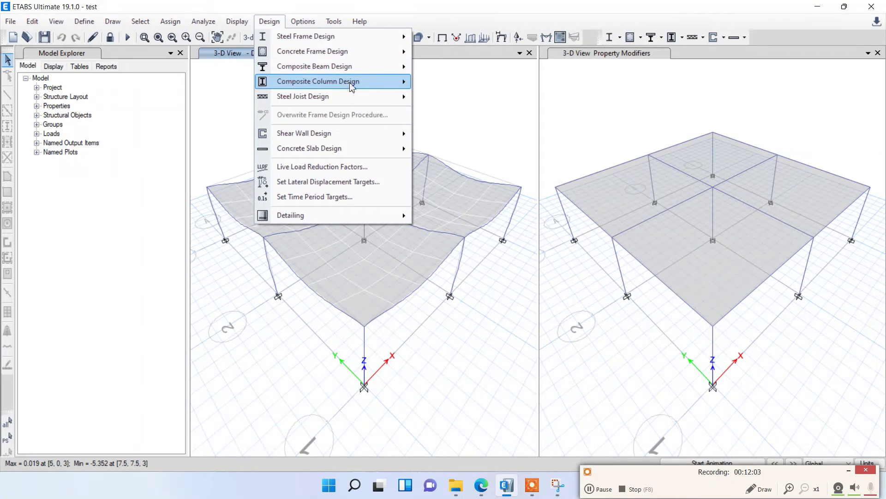
pyautogui.moveTo(383, 58)
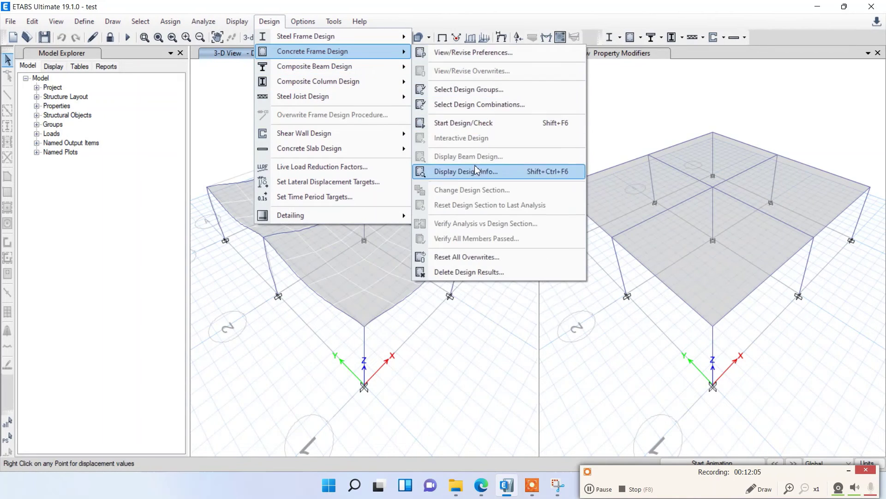
pyautogui.click(466, 138)
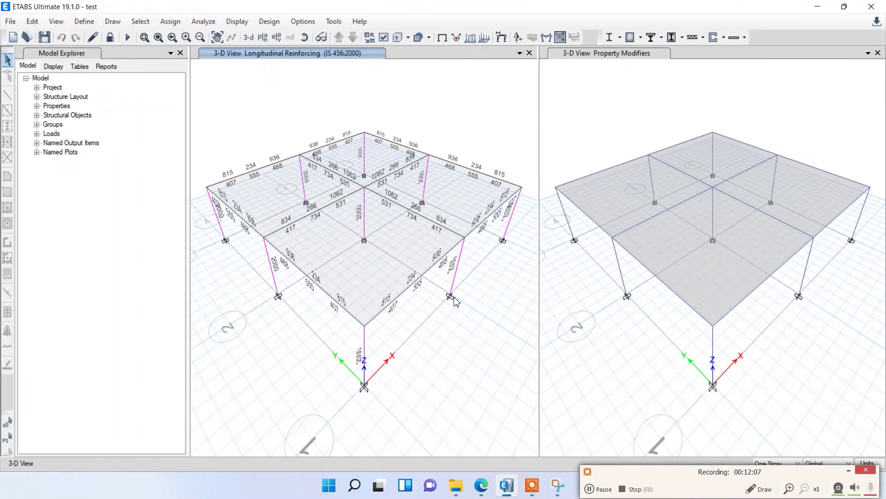
# Switch to the reinforcement snip in Snipping Tool and place its window beside the current longitudinal reinforcing view.
pyautogui.click(558, 484)
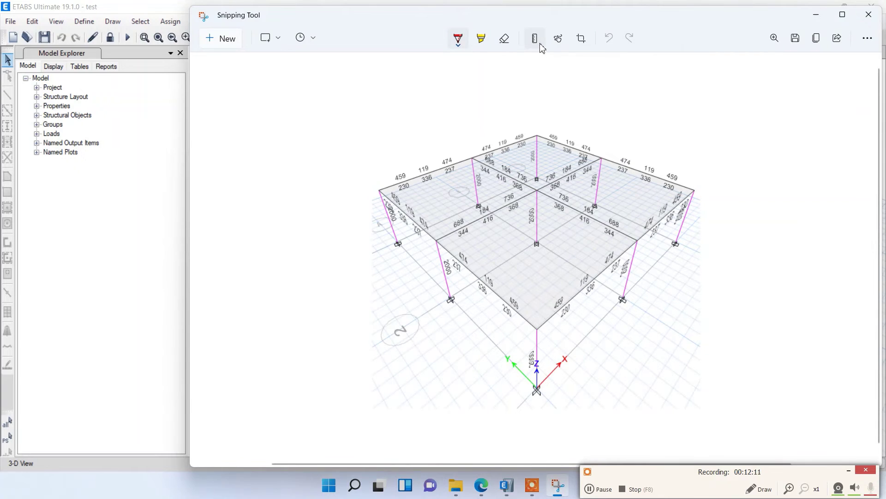
pyautogui.moveTo(432, 18); pyautogui.dragTo(665, 52)
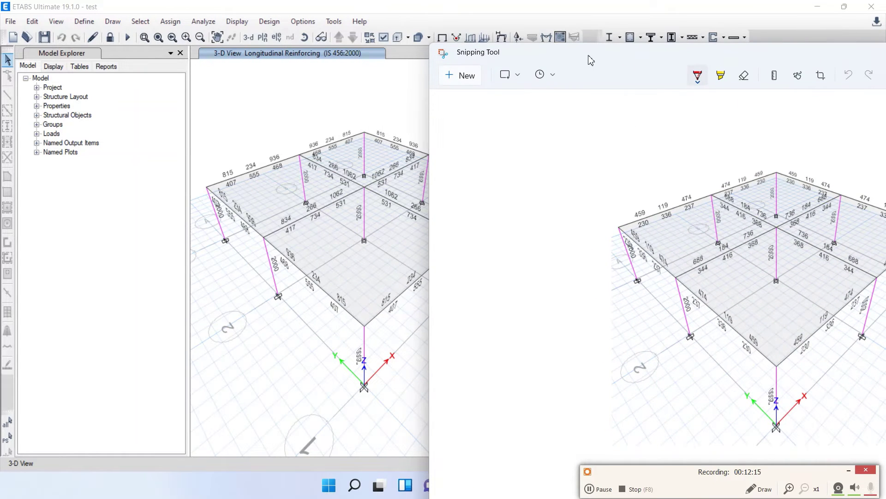
pyautogui.moveTo(590, 60); pyautogui.dragTo(606, 41)
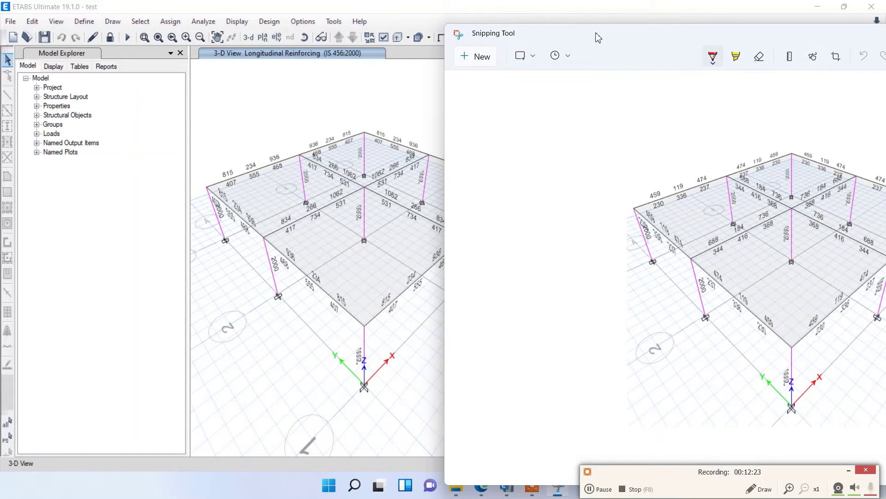
pyautogui.moveTo(598, 37); pyautogui.dragTo(667, 24)
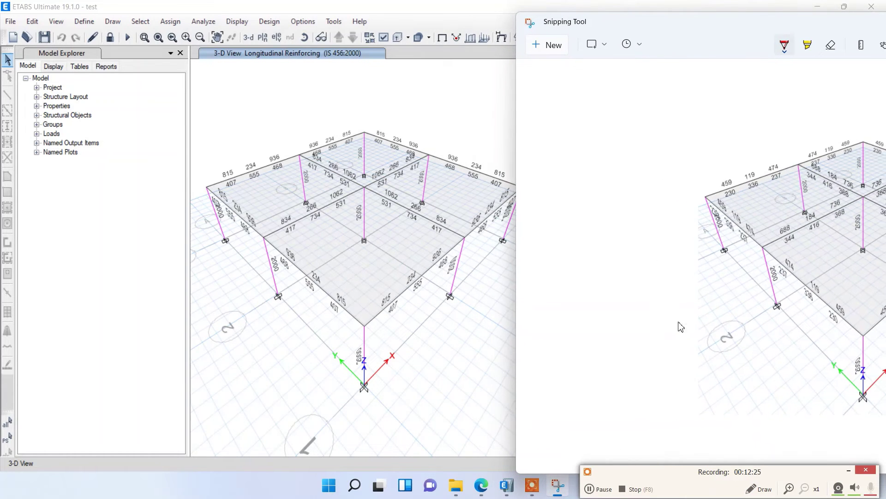
# Annotate the screen with a beam sketch marking top and bottom bars, circle a front beam's reinforcement value, and clear all the annotations.
pyautogui.click(744, 494)
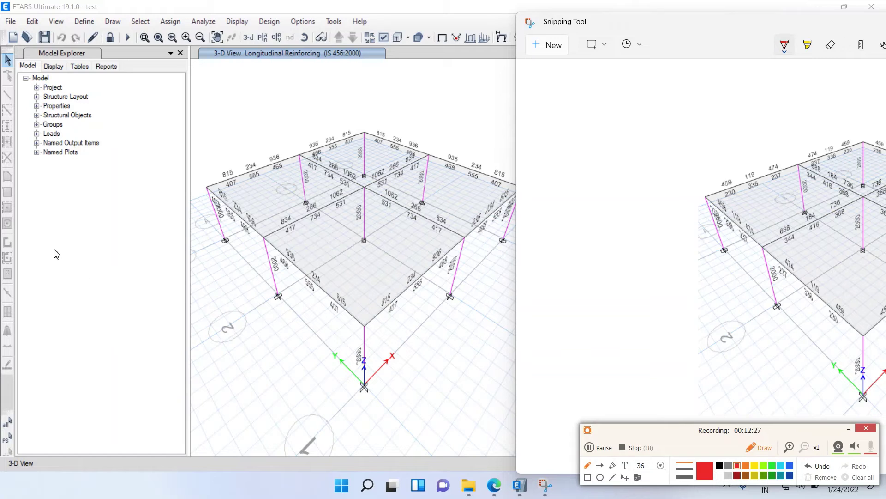
pyautogui.moveTo(52, 245)
pyautogui.mouseDown()
pyautogui.moveTo(43, 245)
pyautogui.moveTo(192, 235)
pyautogui.moveTo(46, 253)
pyautogui.moveTo(50, 276)
pyautogui.moveTo(194, 269)
pyautogui.moveTo(198, 240)
pyautogui.moveTo(184, 233)
pyautogui.mouseUp()
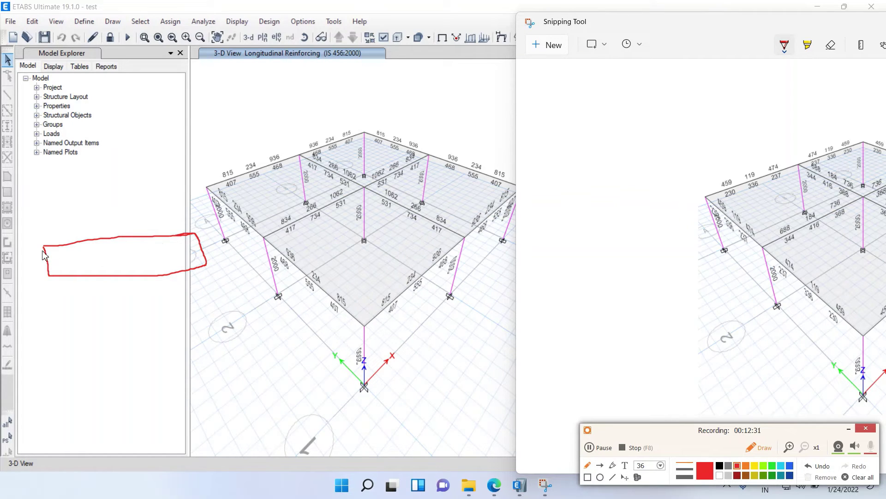
pyautogui.moveTo(52, 252); pyautogui.dragTo(96, 250)
pyautogui.moveTo(159, 248); pyautogui.dragTo(193, 244)
pyautogui.moveTo(113, 250); pyautogui.dragTo(150, 245)
pyautogui.moveTo(66, 274); pyautogui.dragTo(196, 262)
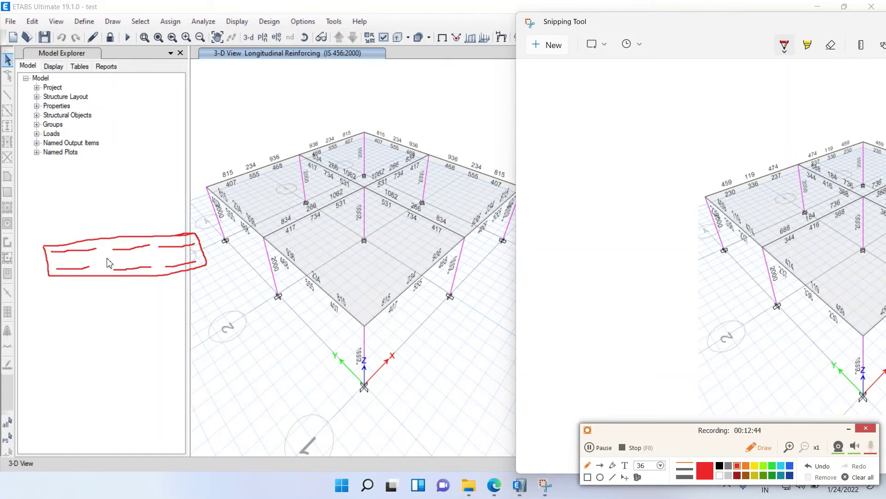
pyautogui.moveTo(393, 293)
pyautogui.mouseDown()
pyautogui.moveTo(382, 291)
pyautogui.moveTo(380, 305)
pyautogui.moveTo(394, 299)
pyautogui.mouseUp()
pyautogui.moveTo(708, 18); pyautogui.dragTo(633, 37)
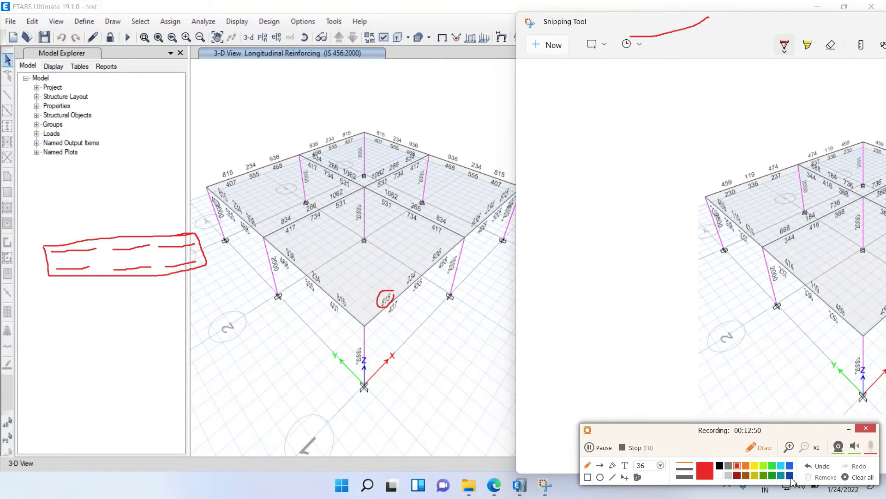
pyautogui.click(859, 478)
pyautogui.click(736, 17)
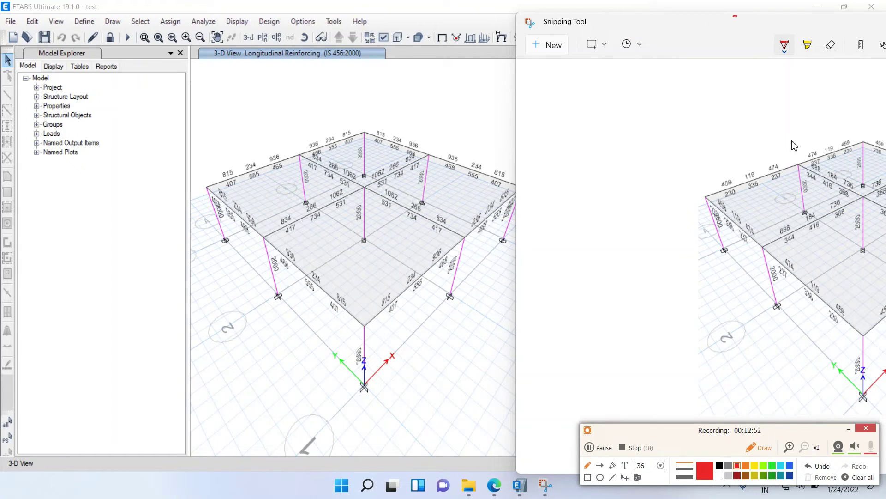
pyautogui.click(859, 479)
pyautogui.click(761, 447)
# Reposition the snip over the model view to compare beam reinforcement values with and without the stiffness modifiers.
pyautogui.moveTo(680, 14)
pyautogui.mouseDown()
pyautogui.moveTo(679, 22)
pyautogui.moveTo(461, 36)
pyautogui.mouseUp()
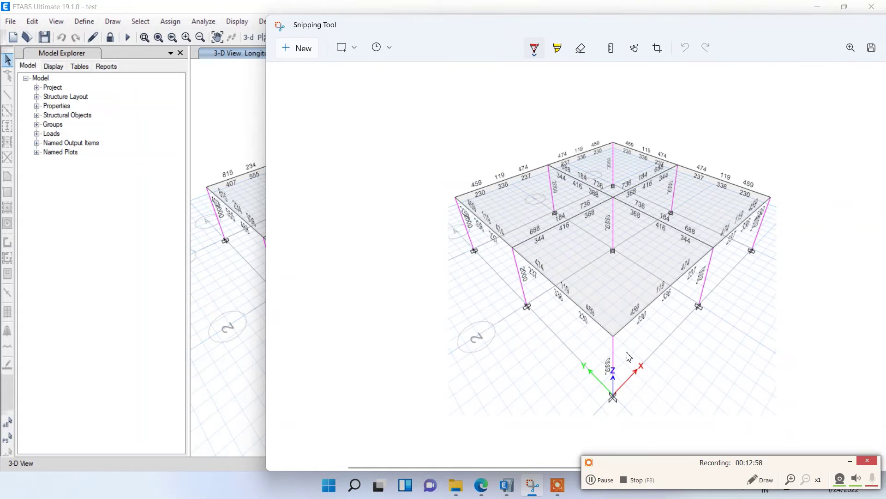
pyautogui.moveTo(642, 16); pyautogui.dragTo(733, 52)
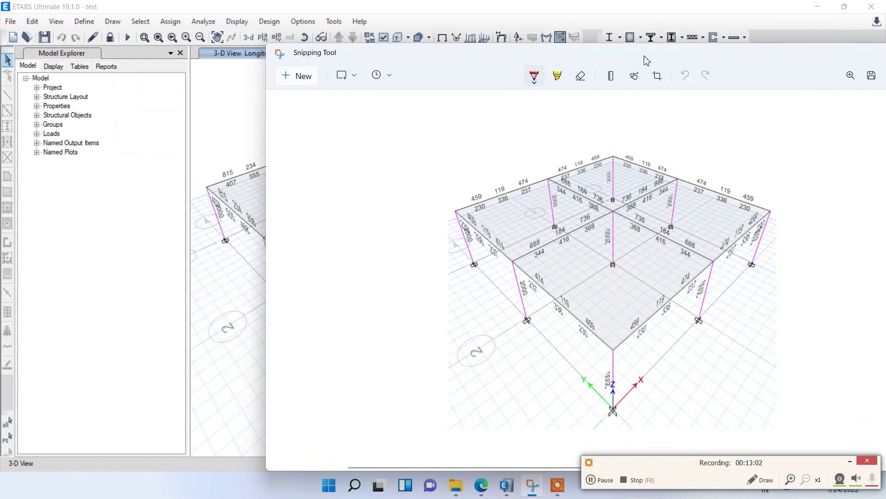
pyautogui.moveTo(646, 71); pyautogui.dragTo(614, 106)
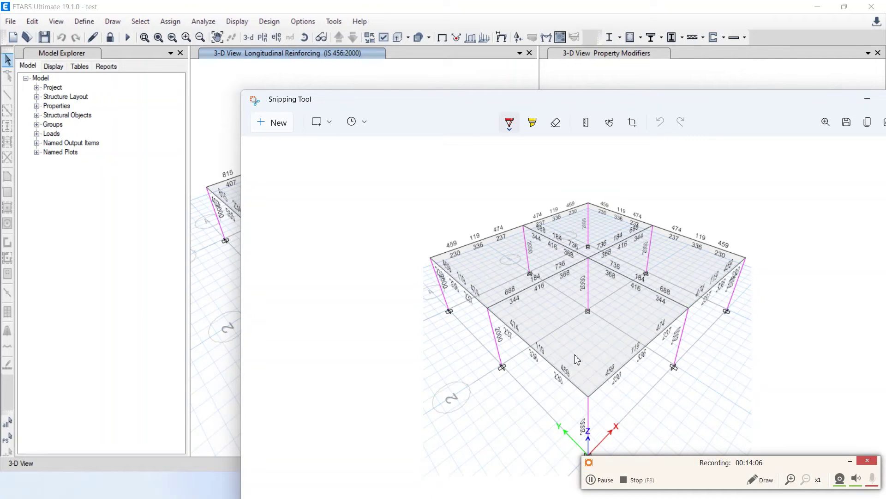
pyautogui.moveTo(607, 104); pyautogui.dragTo(433, 221)
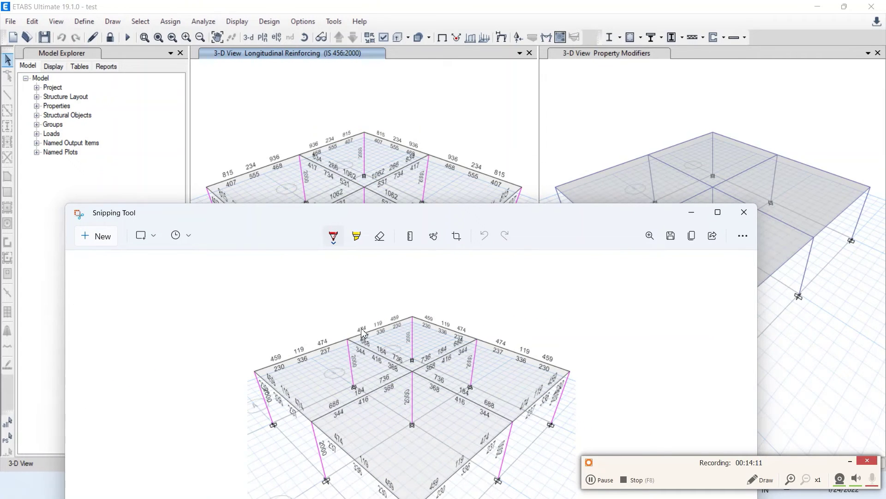
pyautogui.moveTo(402, 223)
pyautogui.mouseDown()
pyautogui.moveTo(429, 340)
pyautogui.moveTo(469, 317)
pyautogui.moveTo(418, 222)
pyautogui.mouseUp()
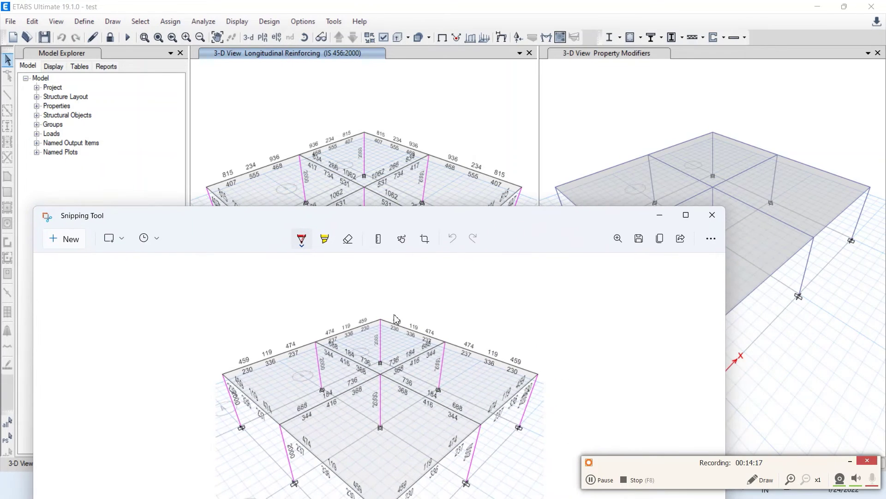
pyautogui.moveTo(379, 140)
# Minimize the snip to view the full reinforcing results, and restore it over the model for another comparison.
pyautogui.click(661, 216)
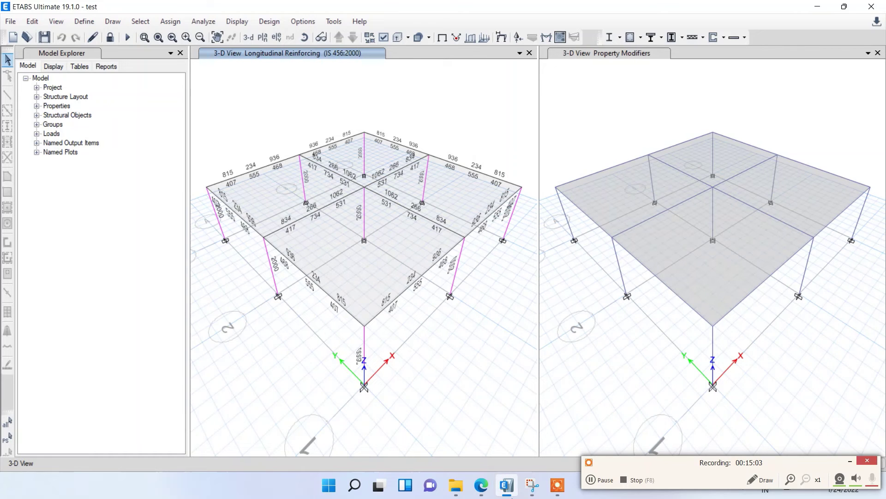
pyautogui.click(521, 406)
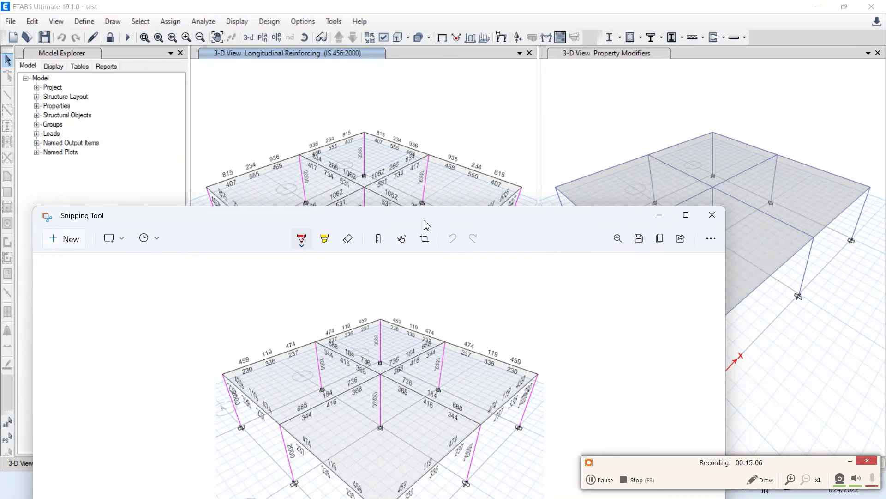
pyautogui.moveTo(437, 223); pyautogui.dragTo(715, 160)
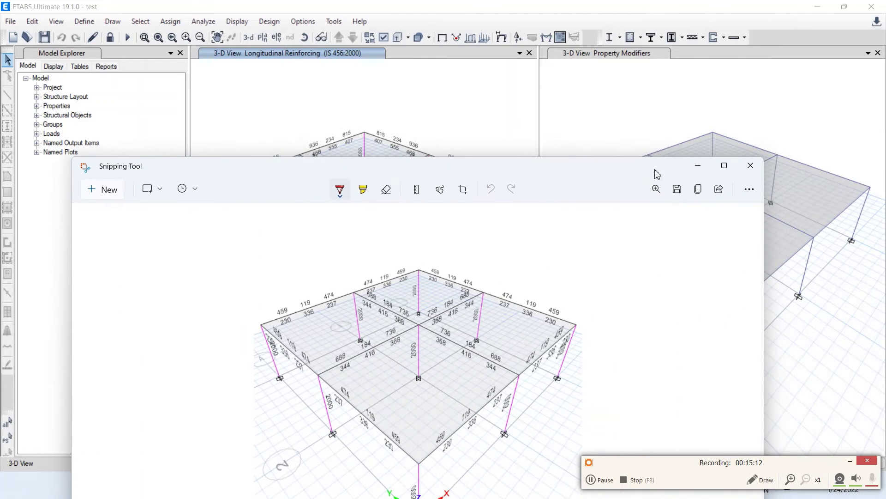
# Minimize the reinforcement snip to bring both full 3-D views of the model back into sight.
pyautogui.click(696, 166)
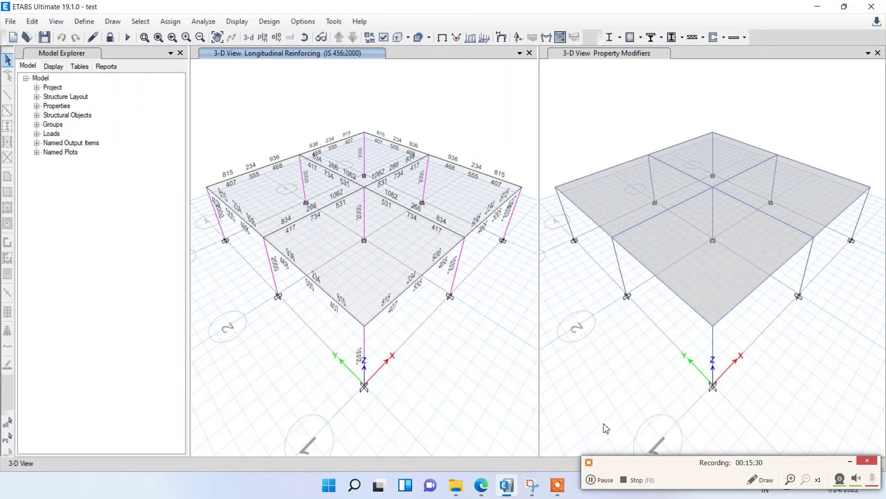
pyautogui.click(637, 486)
pyautogui.click(636, 481)
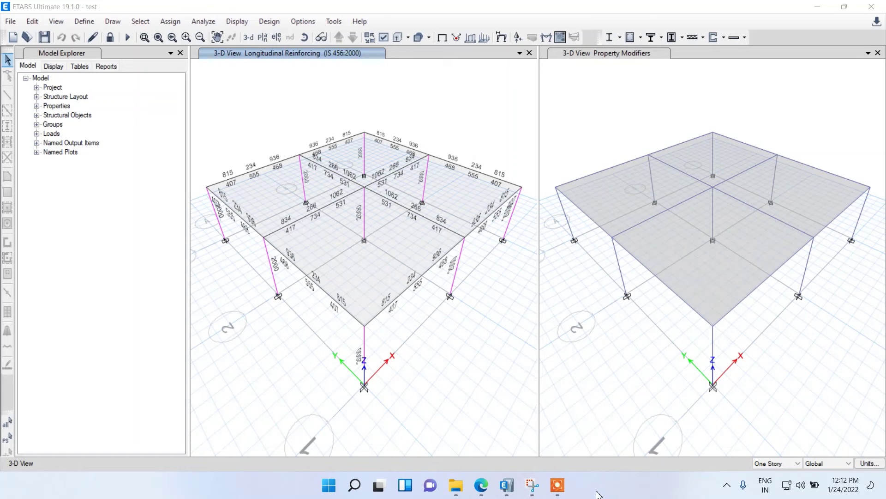
# Switch to Edge and examine the CSI Knowledge Base article's shell force and moment figures and its cracked-section summary.
pyautogui.click(482, 485)
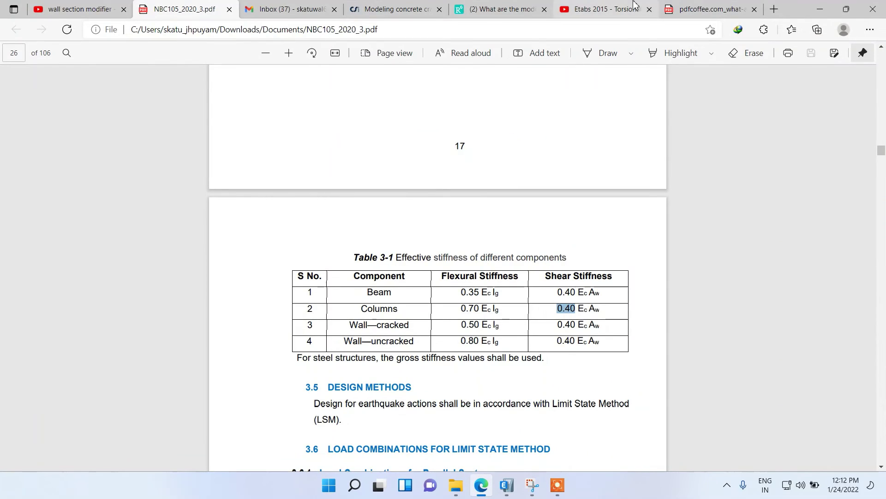
pyautogui.click(396, 9)
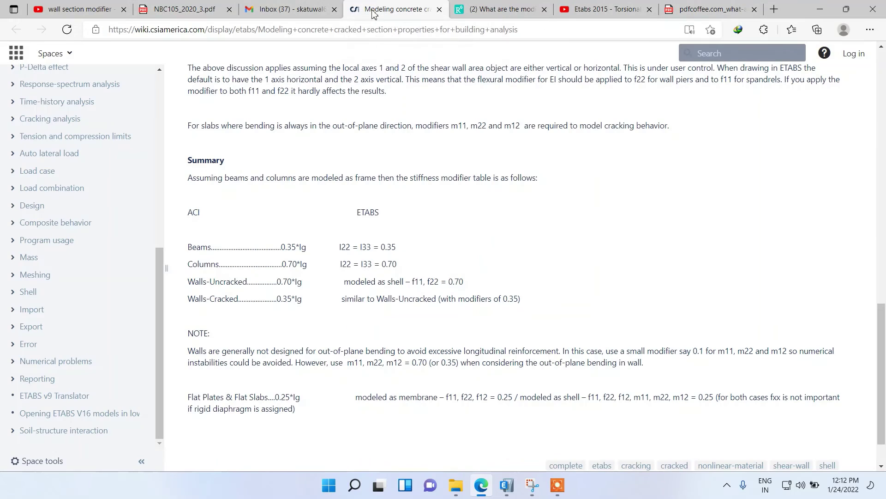
pyautogui.scroll(7, 383, 250)
pyautogui.scroll(10, 383, 250)
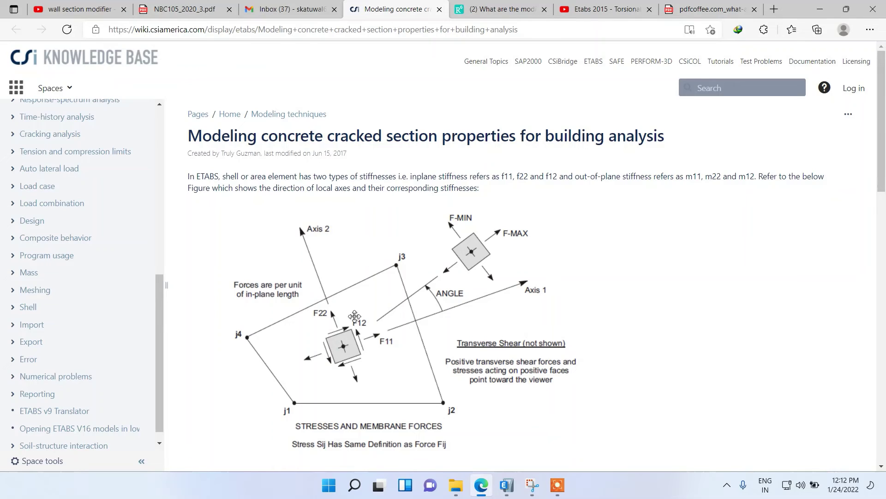
pyautogui.scroll(-8, 383, 337)
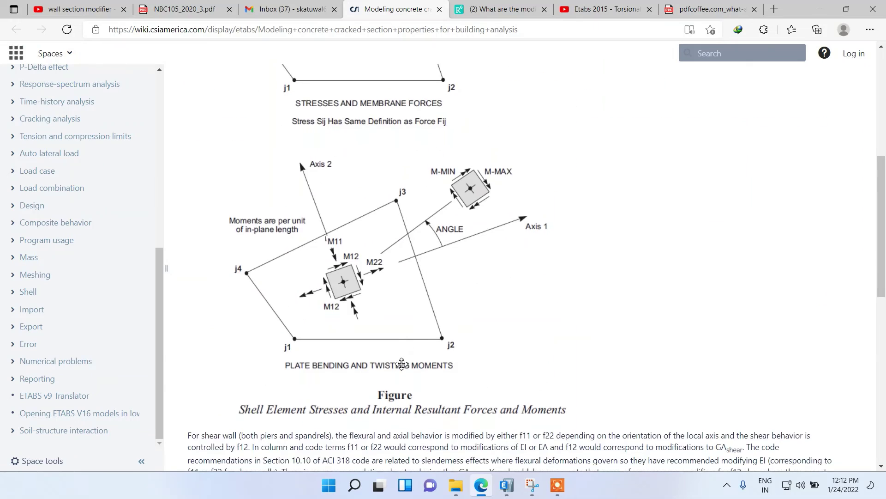
pyautogui.scroll(6, 401, 348)
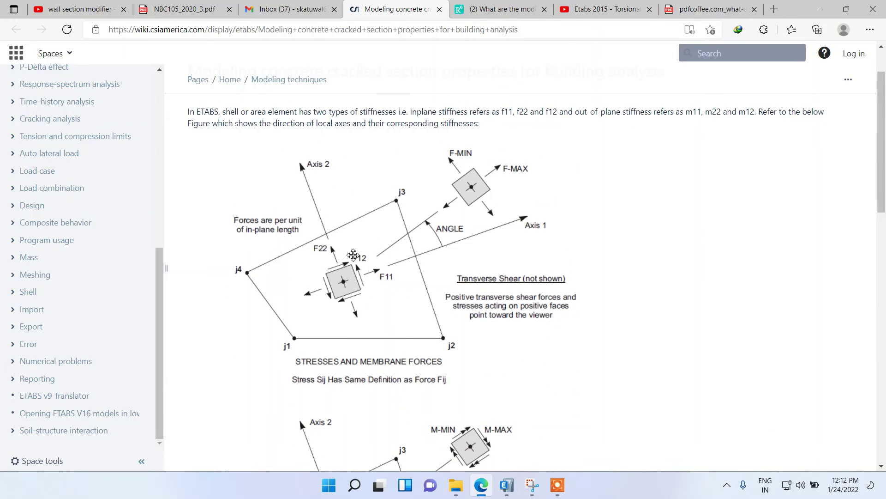
pyautogui.scroll(-1, 354, 264)
pyautogui.scroll(-6, 354, 263)
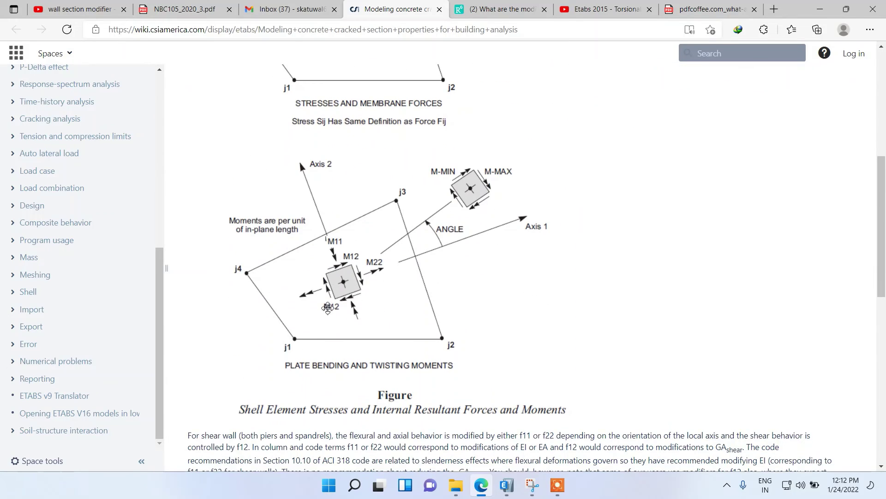
pyautogui.scroll(-4, 408, 296)
pyautogui.scroll(-6, 408, 295)
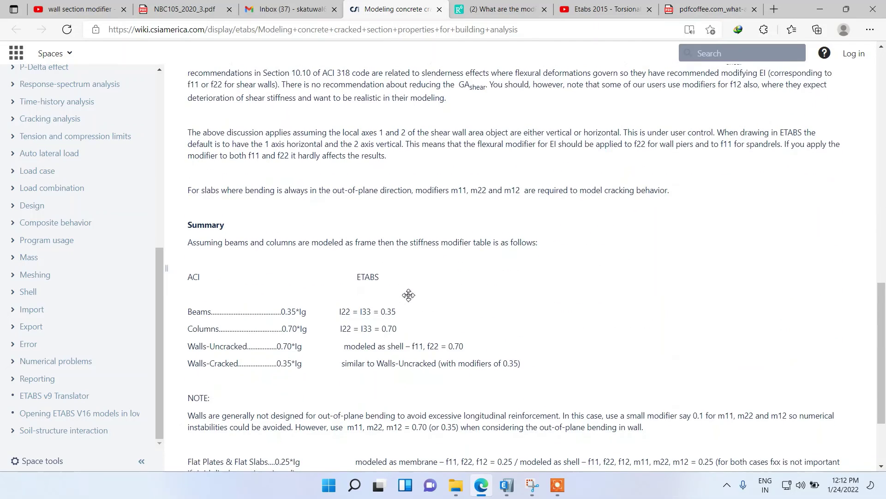
# Highlight the ACI modifier values for beams, columns and walls, and the suggested small wall bending modifier in the note.
pyautogui.moveTo(287, 252); pyautogui.dragTo(298, 298)
pyautogui.scroll(-1, 308, 286)
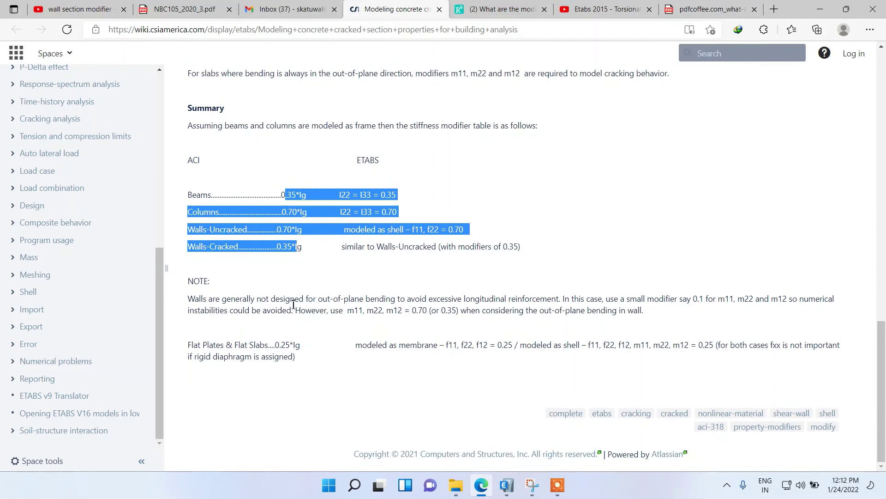
pyautogui.click(295, 305)
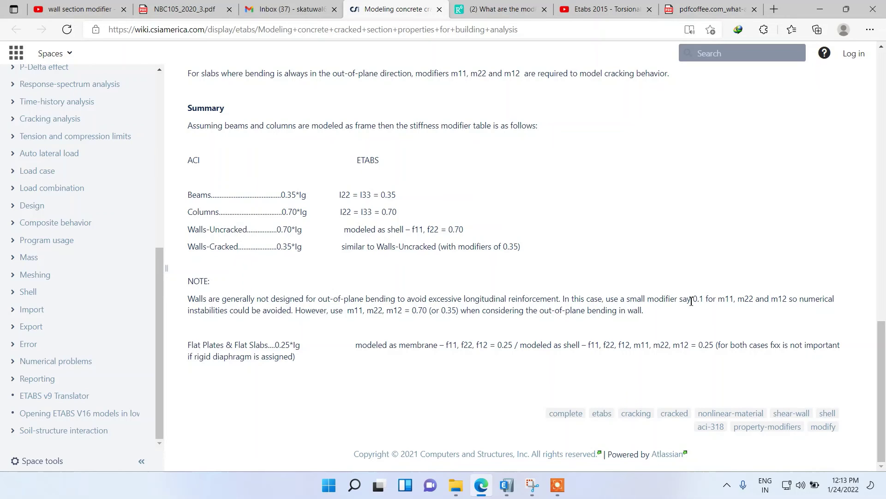
pyautogui.moveTo(691, 301); pyautogui.dragTo(698, 301)
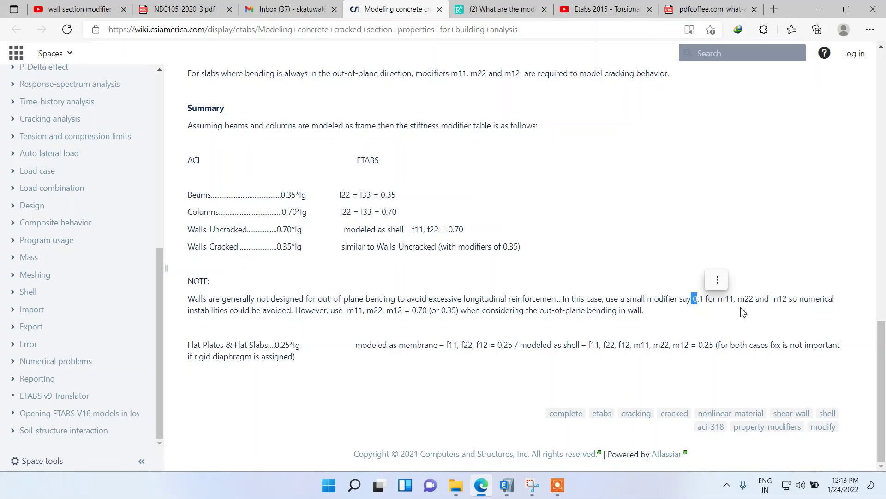
# Switch to ETABS and unlock the analysed model so that property modifiers can be assigned.
pyautogui.click(506, 485)
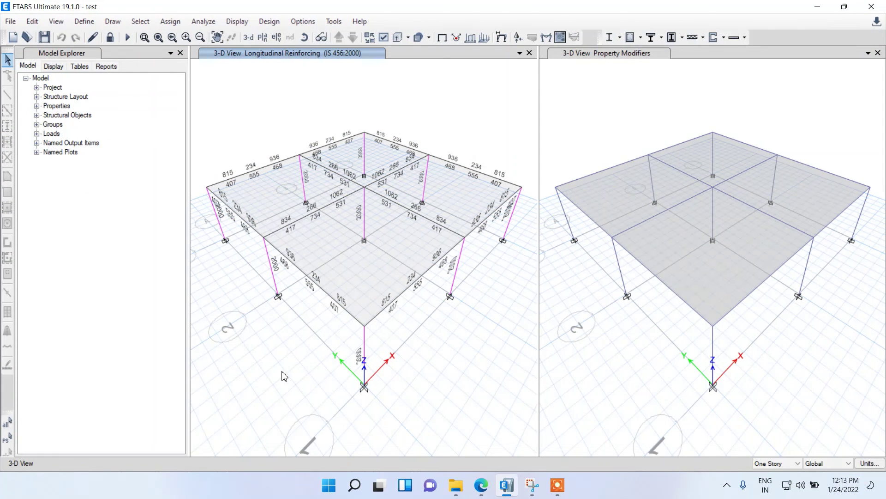
pyautogui.click(147, 24)
pyautogui.moveTo(171, 23)
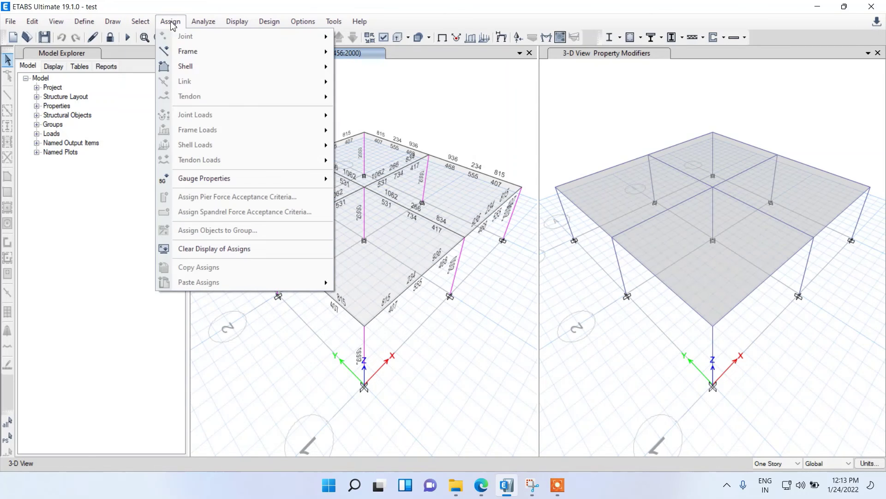
pyautogui.moveTo(185, 51)
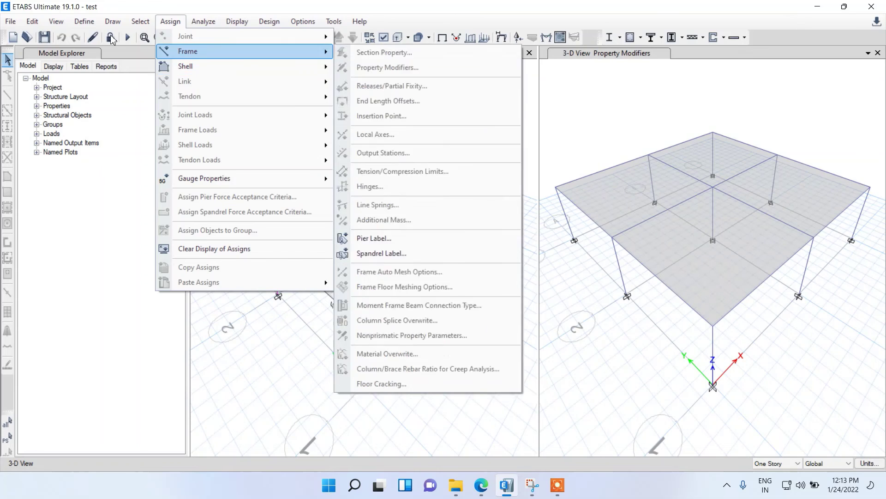
pyautogui.click(111, 38)
pyautogui.click(462, 291)
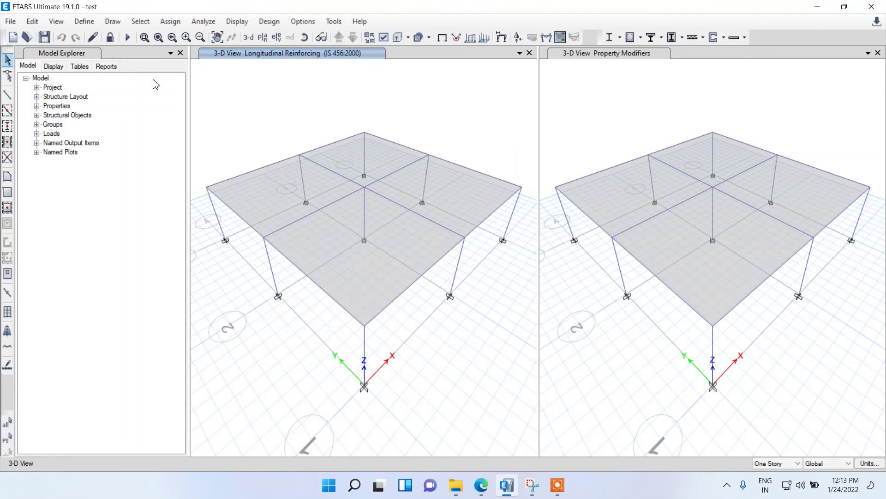
# Open the shell stiffness modifiers assignment, move its dialog over the model view, and glance at the article's wall note.
pyautogui.click(171, 22)
pyautogui.moveTo(240, 68)
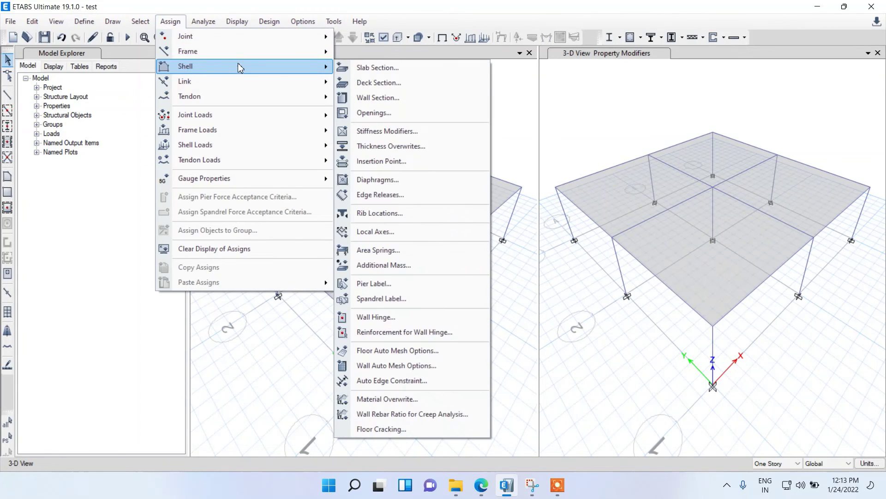
pyautogui.click(390, 131)
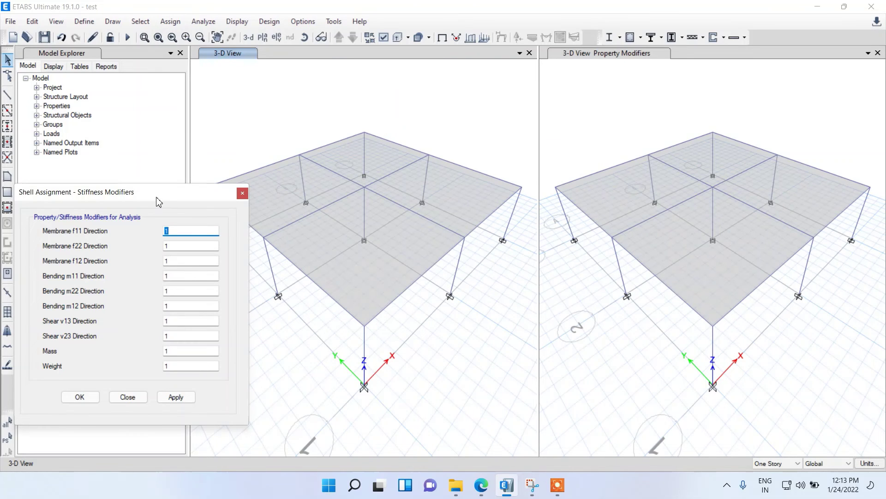
pyautogui.moveTo(155, 197); pyautogui.dragTo(401, 167)
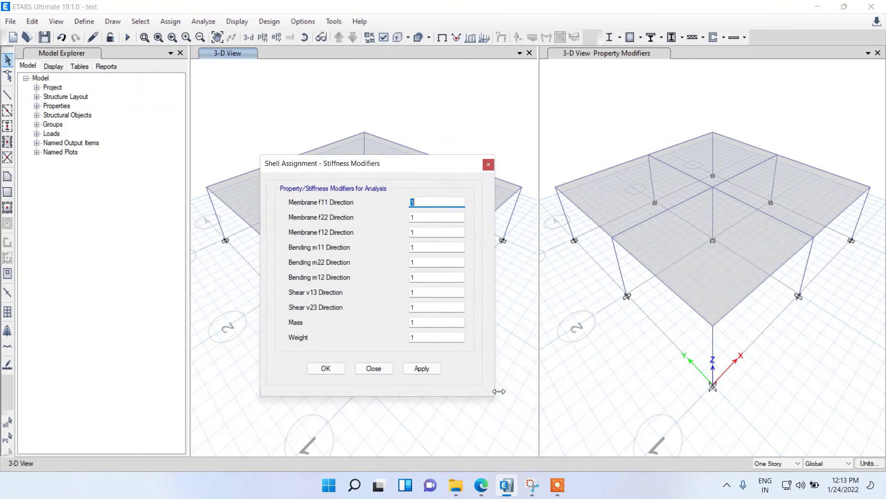
pyautogui.click(481, 484)
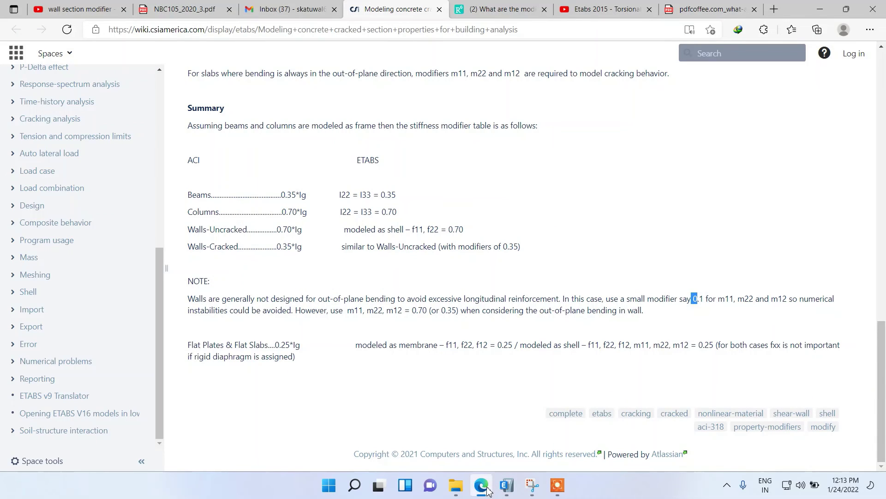
pyautogui.click(507, 485)
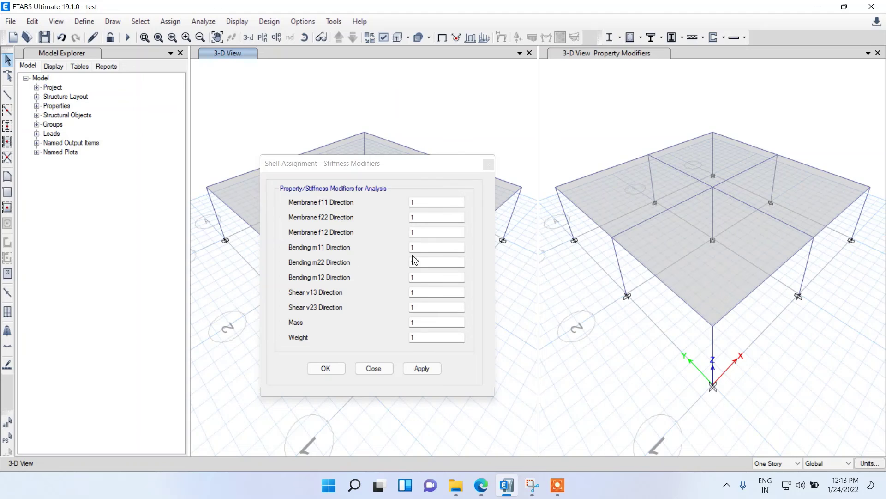
# Set the shell bending modifiers m11, m22 and m12 to 0.1.
pyautogui.click(436, 249)
pyautogui.click(433, 262)
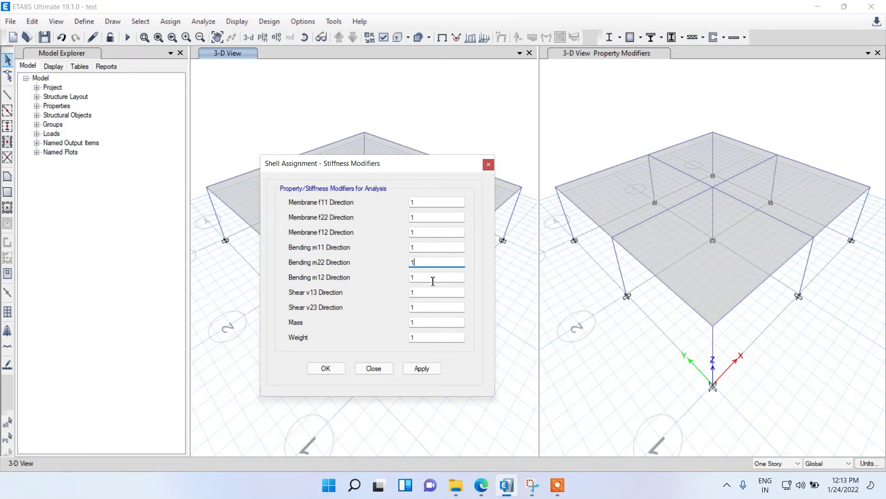
pyautogui.click(432, 276)
pyautogui.hotkey('shift', 'Tab')
pyautogui.hotkey('shift', 'Tab')
pyautogui.write('0.1')
pyautogui.press('Tab')
pyautogui.write('0.1')
pyautogui.press('Tab')
pyautogui.write('0.1')
pyautogui.click(429, 246)
pyautogui.click(432, 263)
pyautogui.click(433, 278)
# Reread the article's wall note in Edge, highlighting the m11, m22 and m12 recommendations, and return to the ETABS modifiers dialog.
pyautogui.click(482, 484)
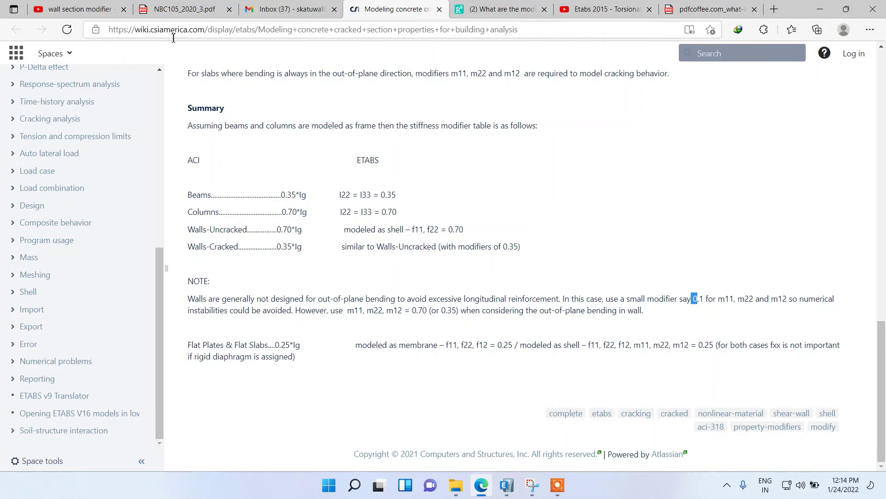
pyautogui.scroll(10, 307, 204)
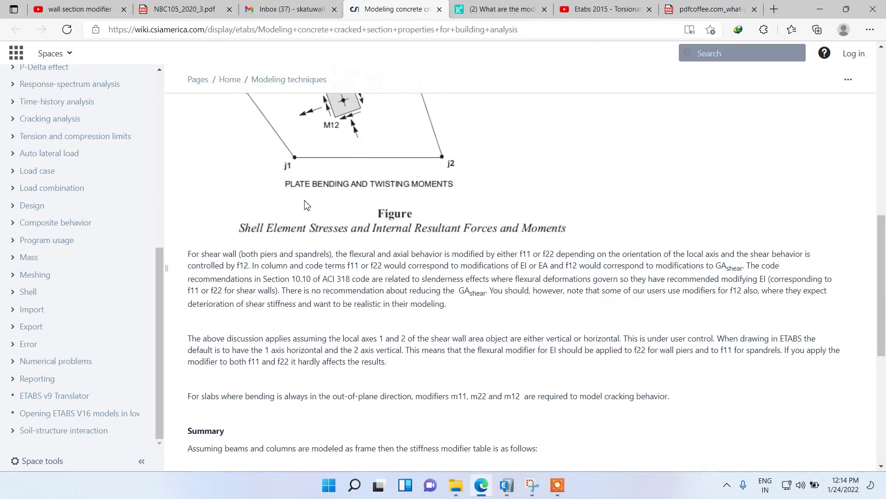
pyautogui.scroll(-10, 305, 204)
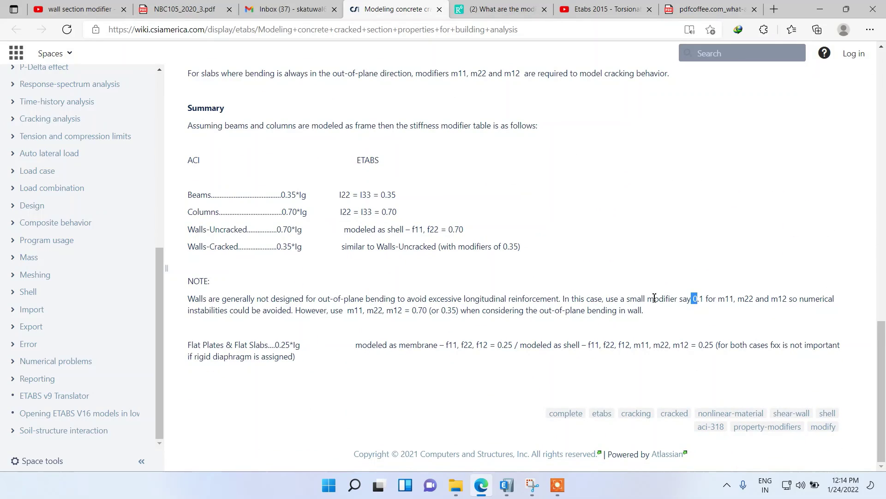
pyautogui.moveTo(675, 299); pyautogui.dragTo(791, 306)
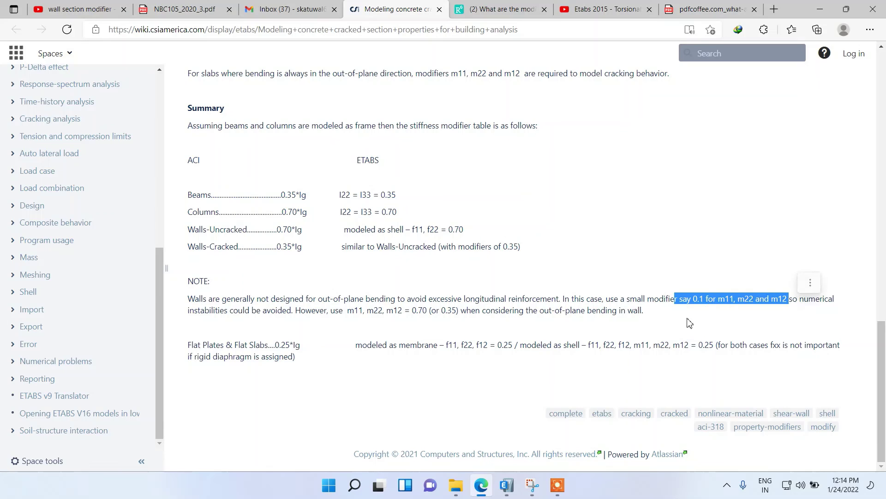
pyautogui.click(668, 306)
pyautogui.moveTo(667, 300); pyautogui.dragTo(769, 301)
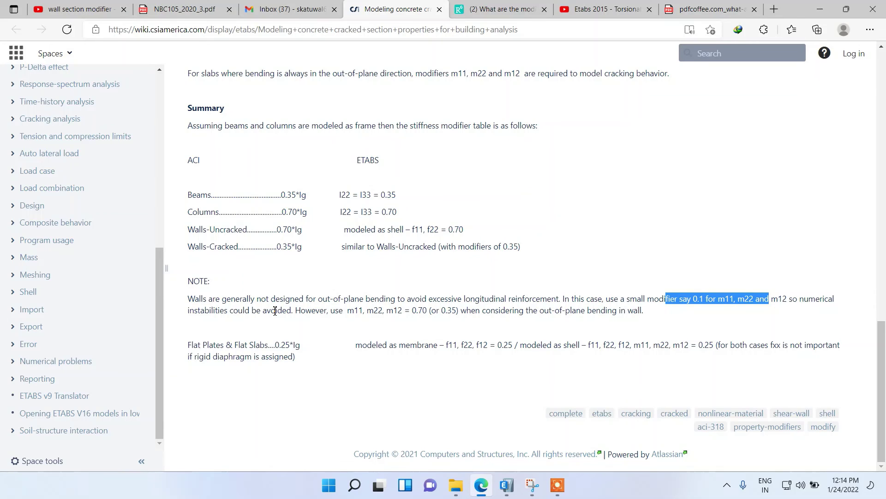
pyautogui.click(326, 312)
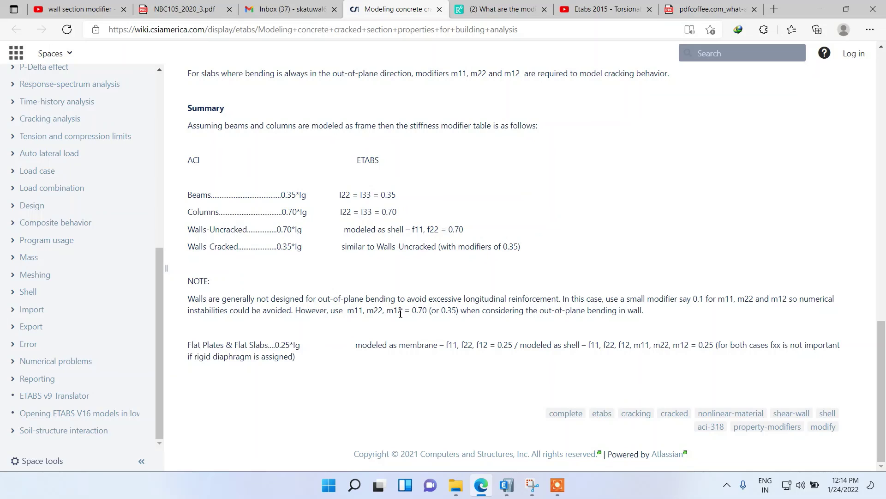
pyautogui.moveTo(405, 312); pyautogui.dragTo(452, 314)
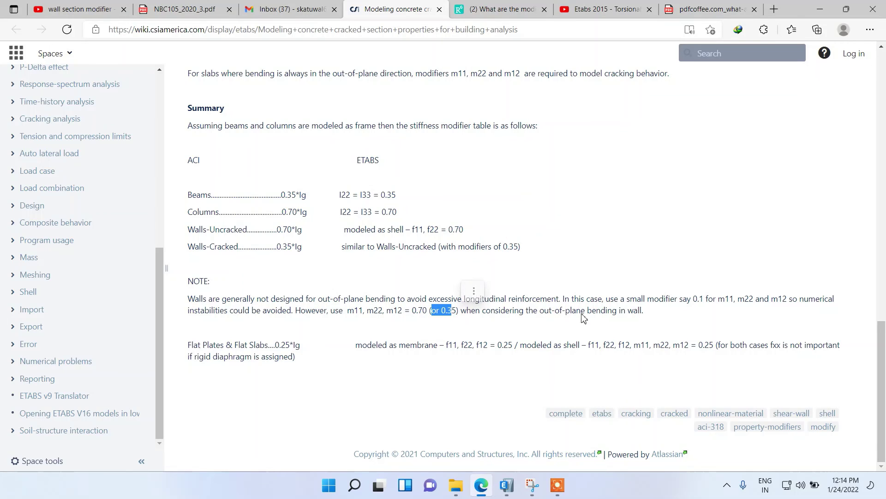
pyautogui.click(508, 492)
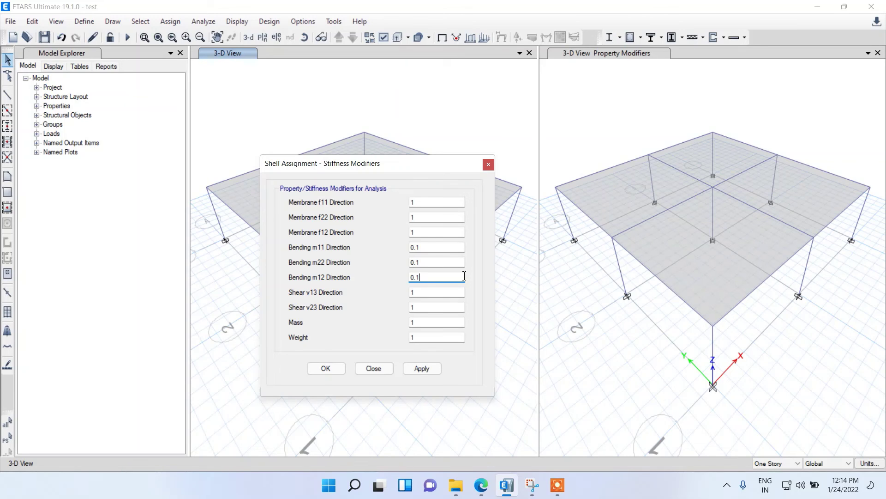
# Check the cracked and uncracked wall flexural stiffness in Table 3-1 of NBC105_2020_3.pdf, then minimize the browser.
pyautogui.click(482, 485)
pyautogui.click(201, 5)
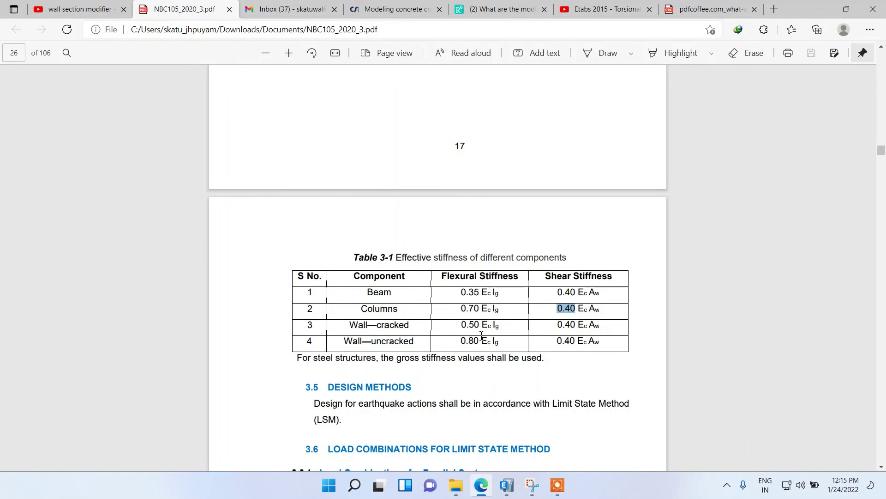
pyautogui.moveTo(460, 325); pyautogui.dragTo(500, 343)
pyautogui.click(531, 331)
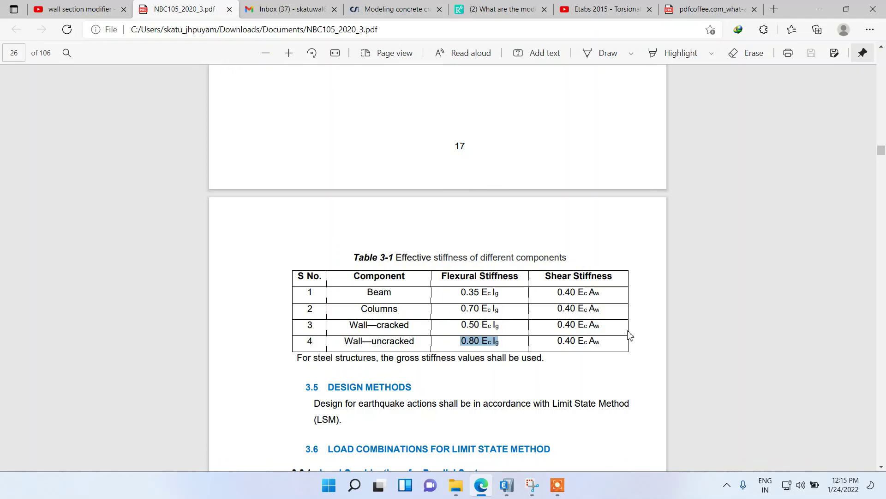
pyautogui.click(819, 9)
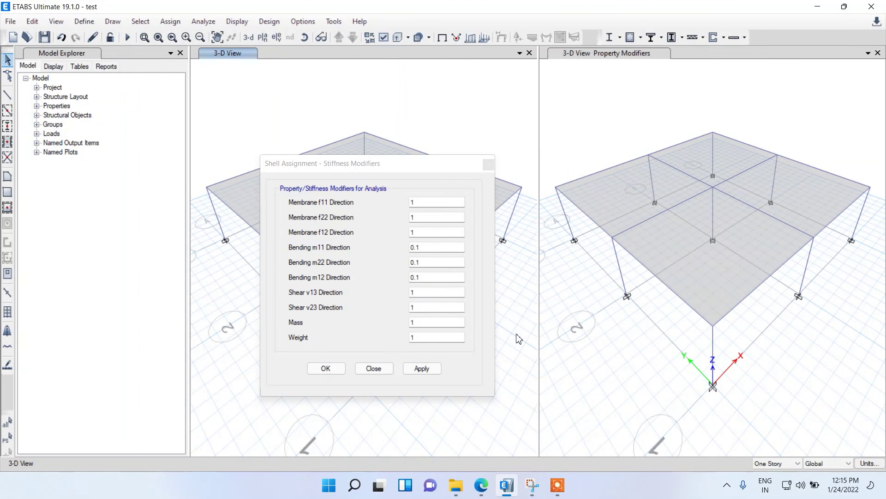
# Reopen the CSI article and highlight the out-of-plane wall bending modifiers and the flat plate and flat slab modifier.
pyautogui.click(481, 485)
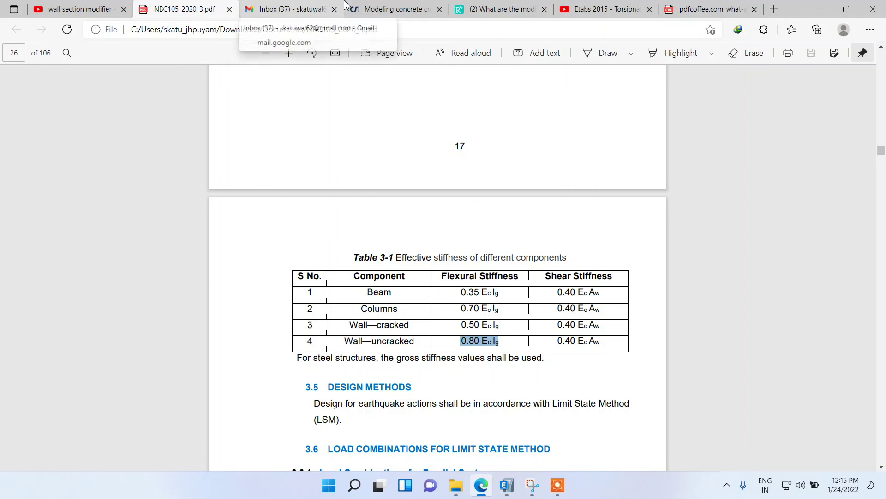
pyautogui.click(394, 9)
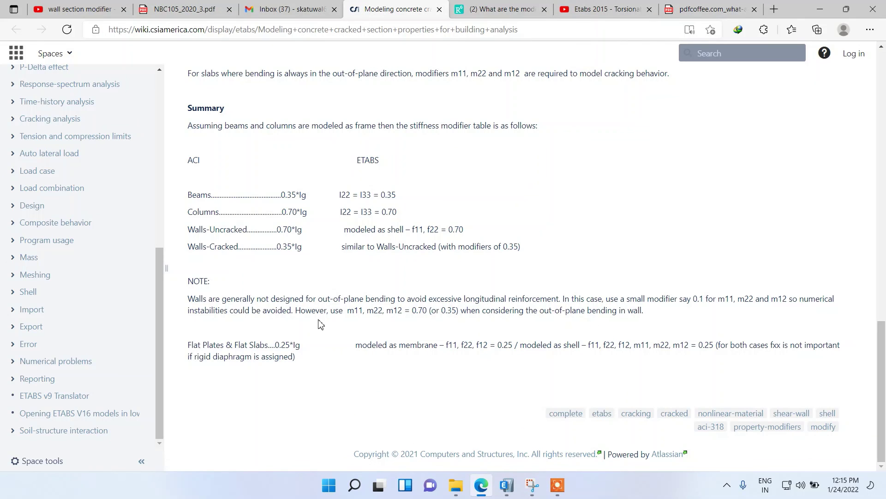
pyautogui.moveTo(551, 310); pyautogui.dragTo(609, 313)
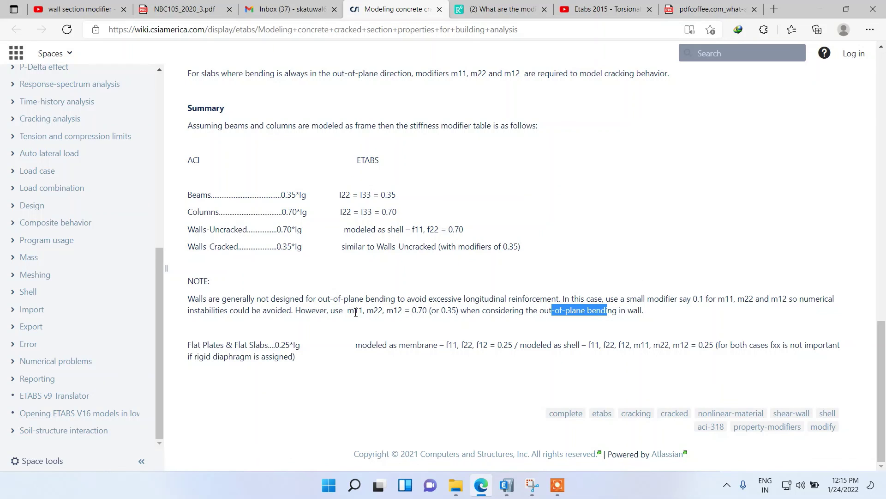
pyautogui.moveTo(398, 310); pyautogui.dragTo(452, 315)
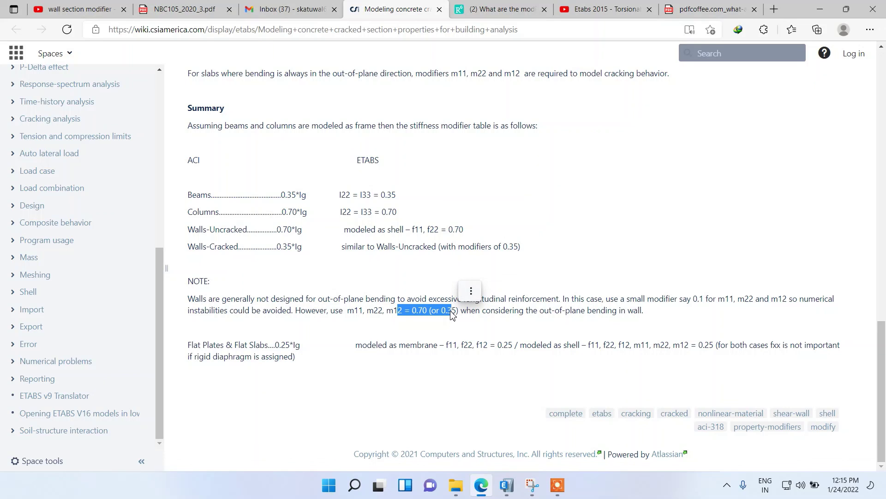
pyautogui.moveTo(186, 345); pyautogui.dragTo(290, 345)
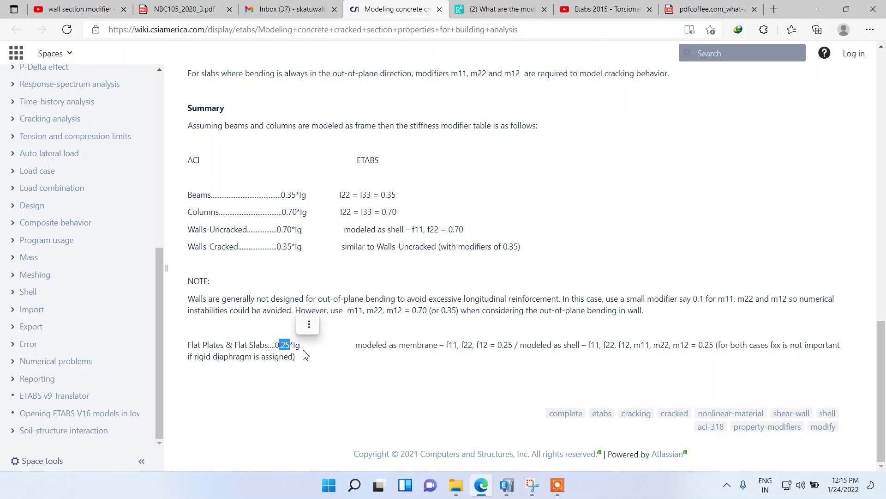